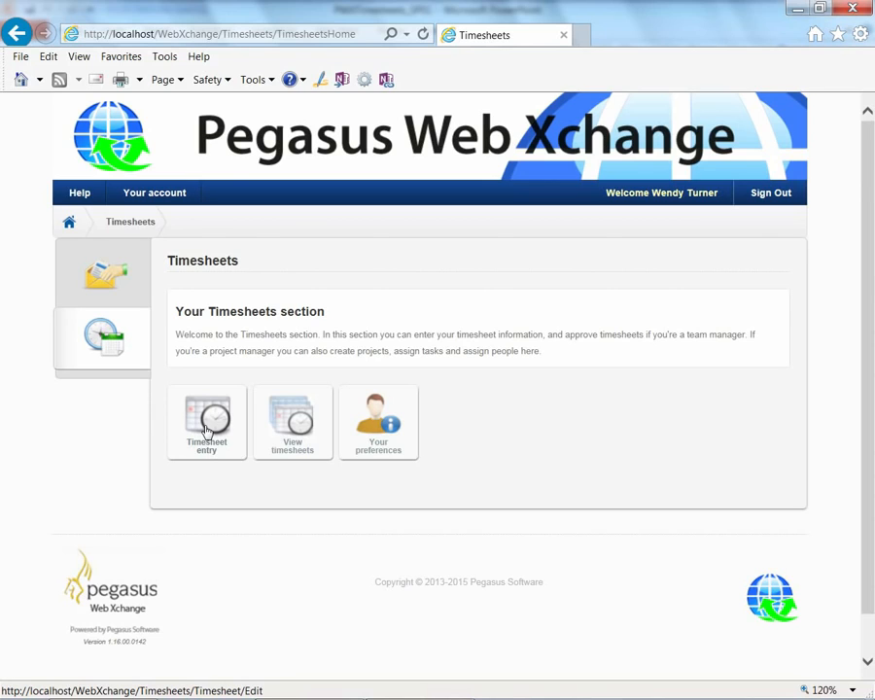
Start a timesheet entry and choose the task A01_Head Office - Training - Point of Sale for a new activity.
{"action": "left_click", "coordinate": [206, 430]}
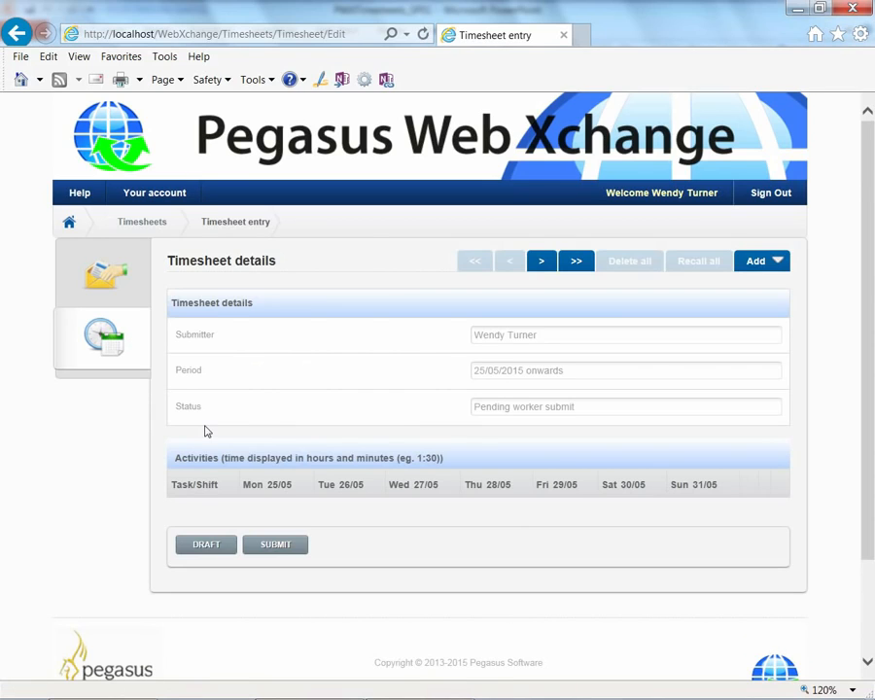
{"action": "left_click", "coordinate": [756, 262]}
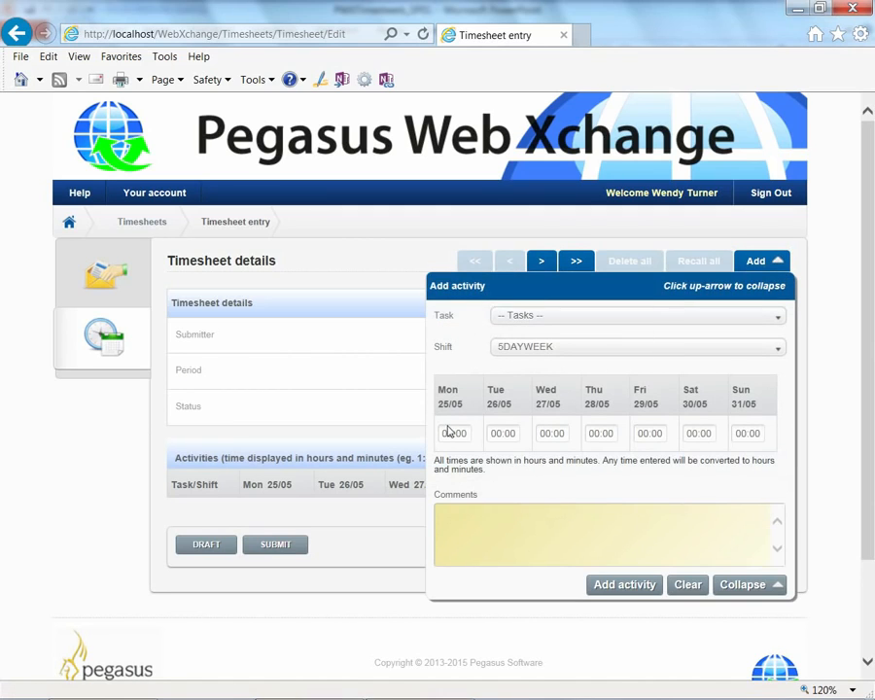
{"action": "left_click", "coordinate": [779, 321]}
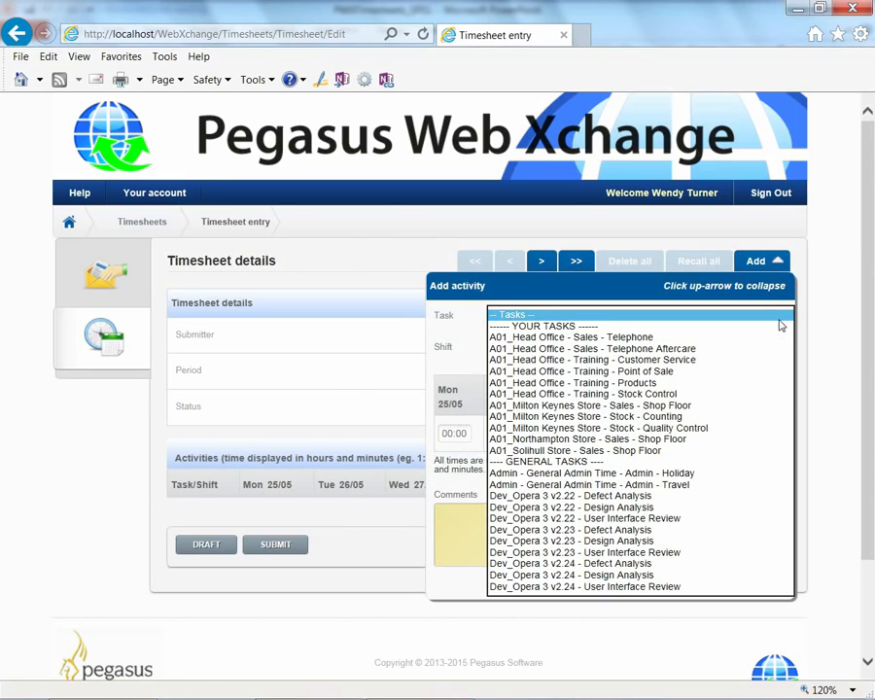
{"action": "left_click", "coordinate": [722, 373]}
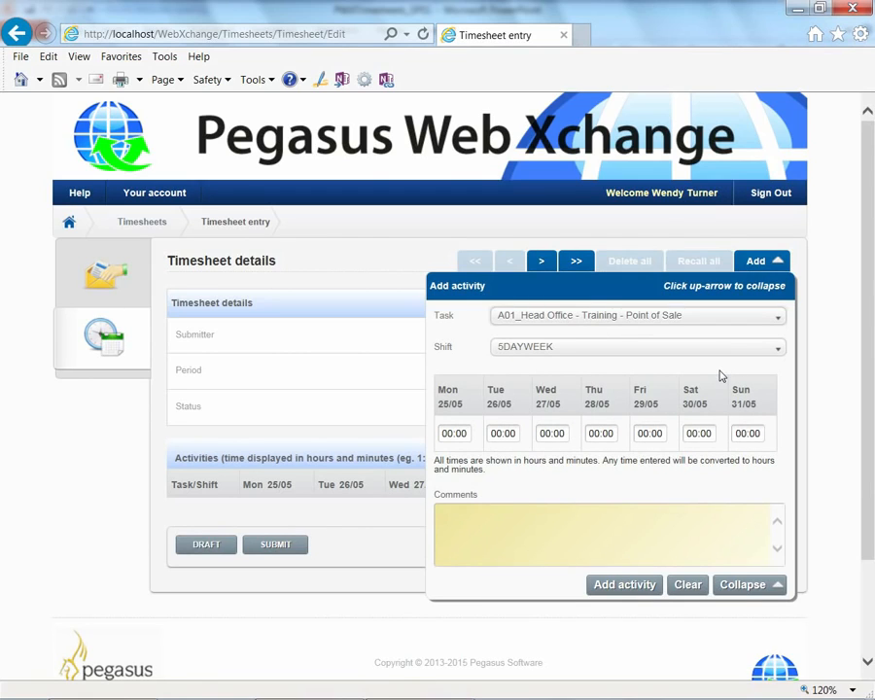
Enter 7.50 hours for both Monday 25/05 and Tuesday 26/05, and add the activity to the timesheet.
{"action": "left_click", "coordinate": [469, 435]}
{"action": "left_click_drag", "start_coordinate": [470, 434], "coordinate": [435, 437]}
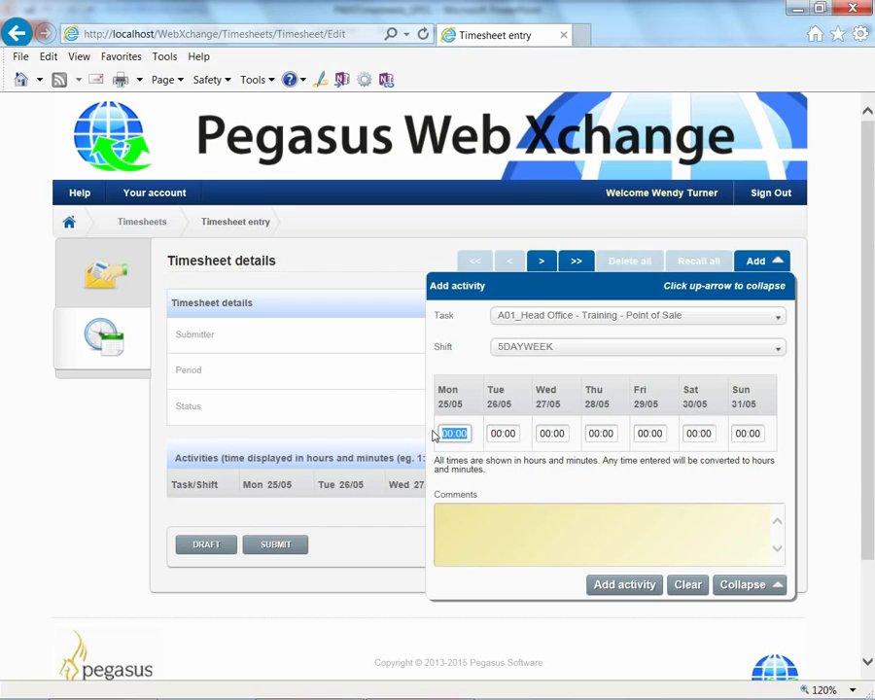
{"action": "type", "text": "7.50"}
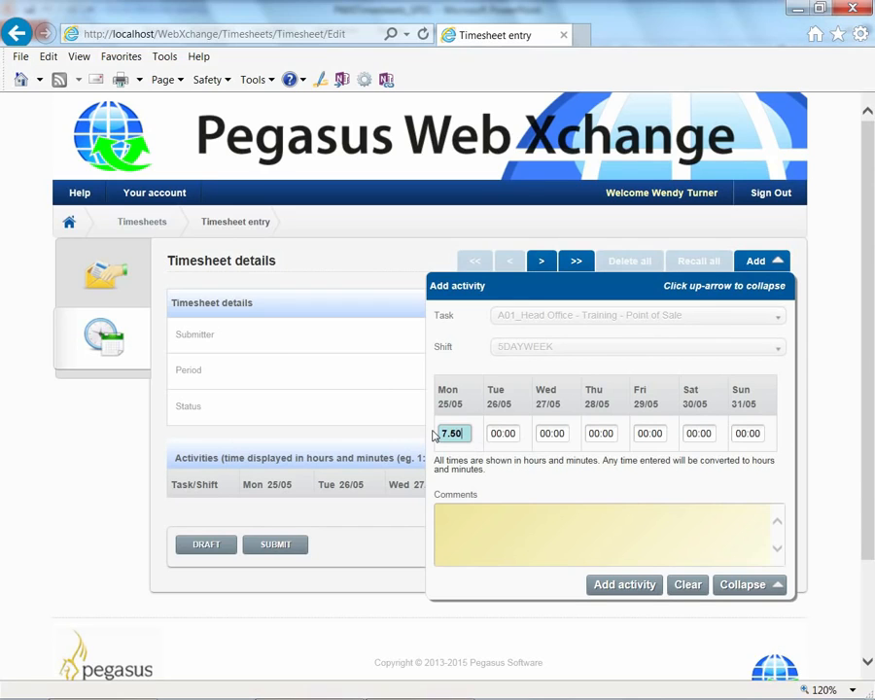
{"action": "key", "text": "Tab"}
{"action": "type", "text": "7.50"}
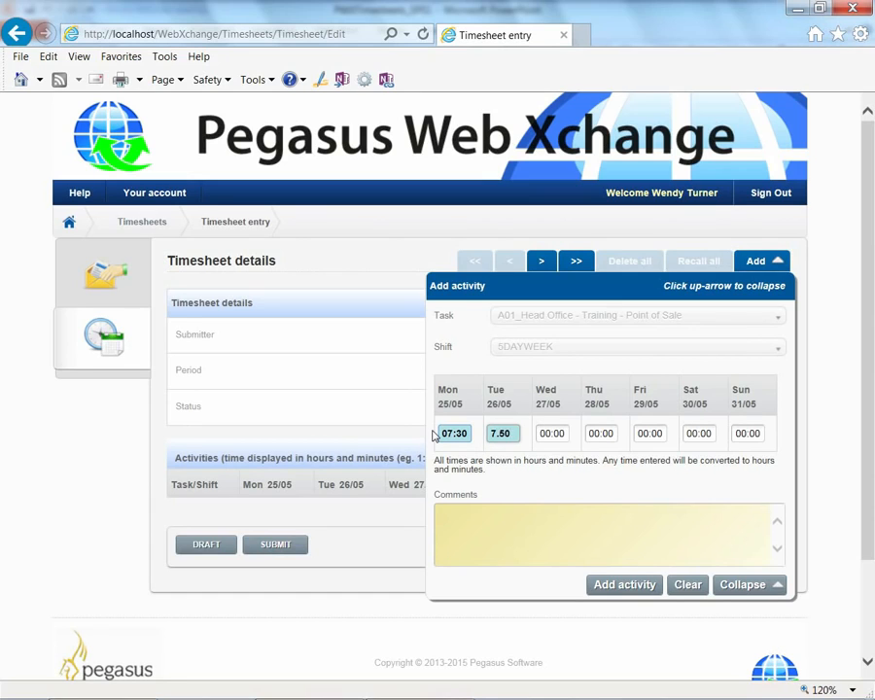
{"action": "key", "text": "Tab"}
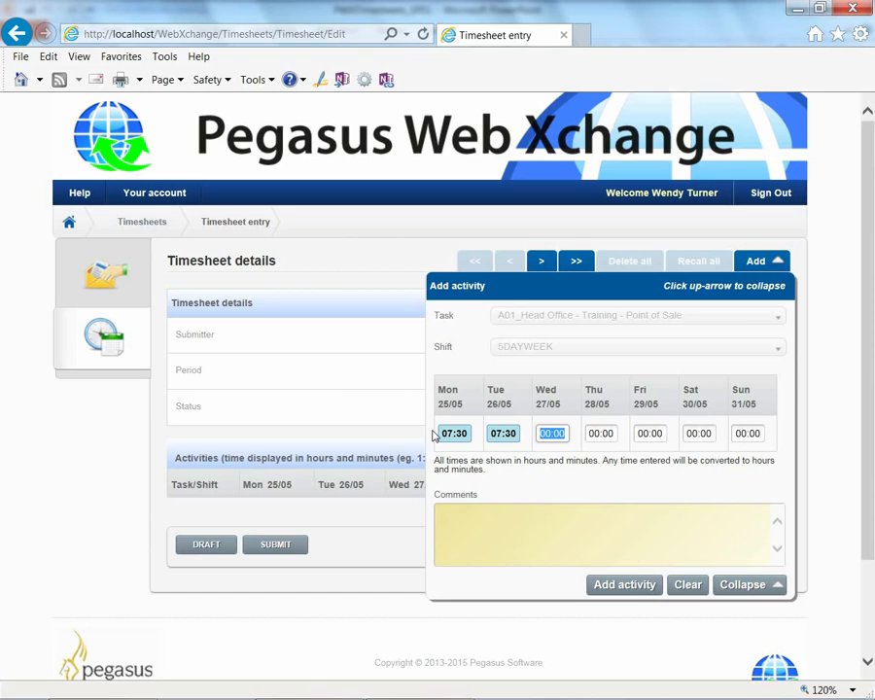
{"action": "left_click", "coordinate": [635, 586]}
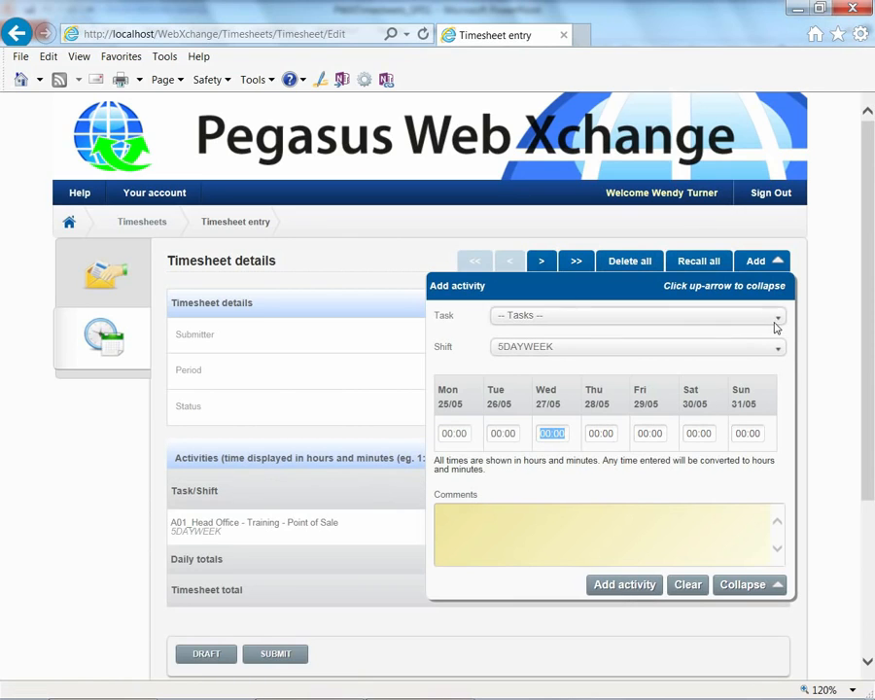
Add an activity for A01_Northampton Store - Sales - Shop Floor with 7.50 hours on Wednesday 27/05.
{"action": "left_click", "coordinate": [777, 321]}
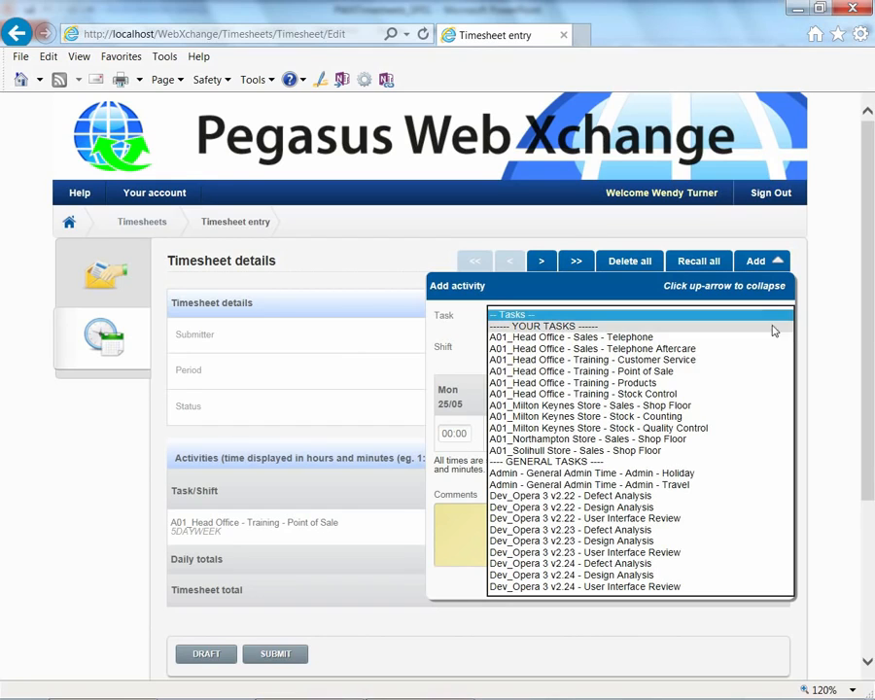
{"action": "left_click", "coordinate": [721, 442]}
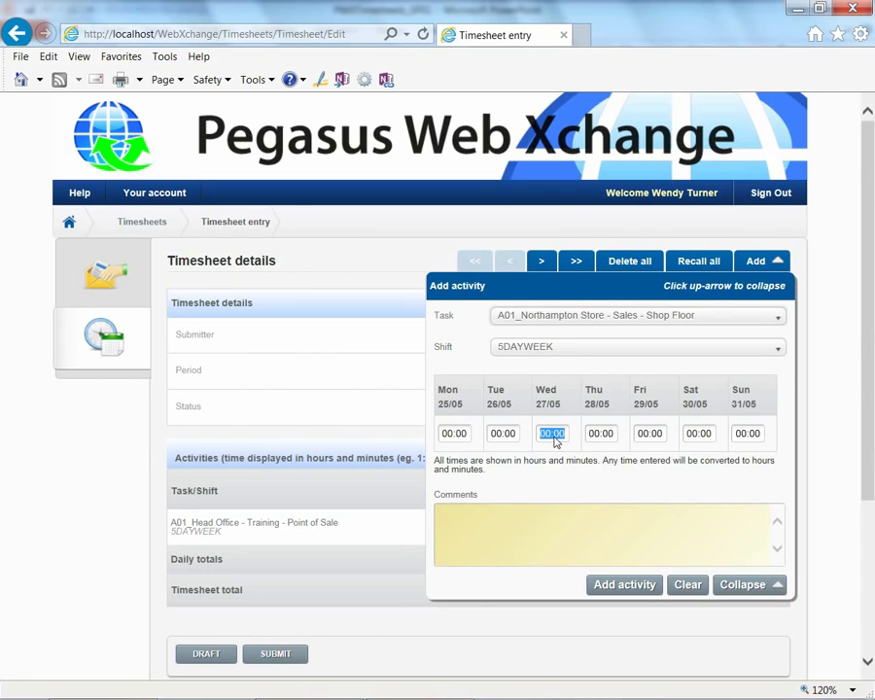
{"action": "type", "text": "7.50"}
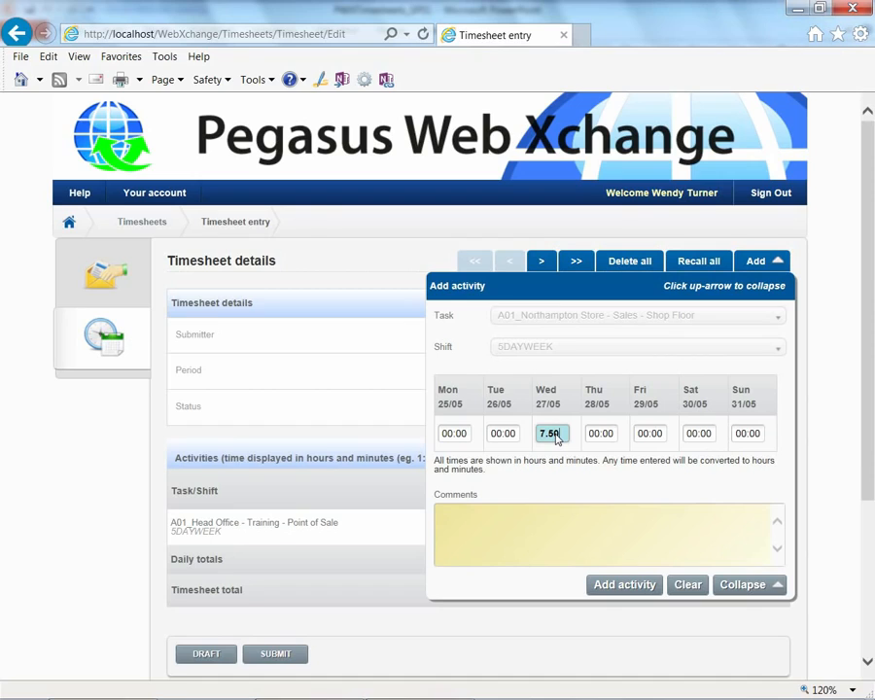
{"action": "key", "text": "Tab"}
{"action": "left_click", "coordinate": [605, 587]}
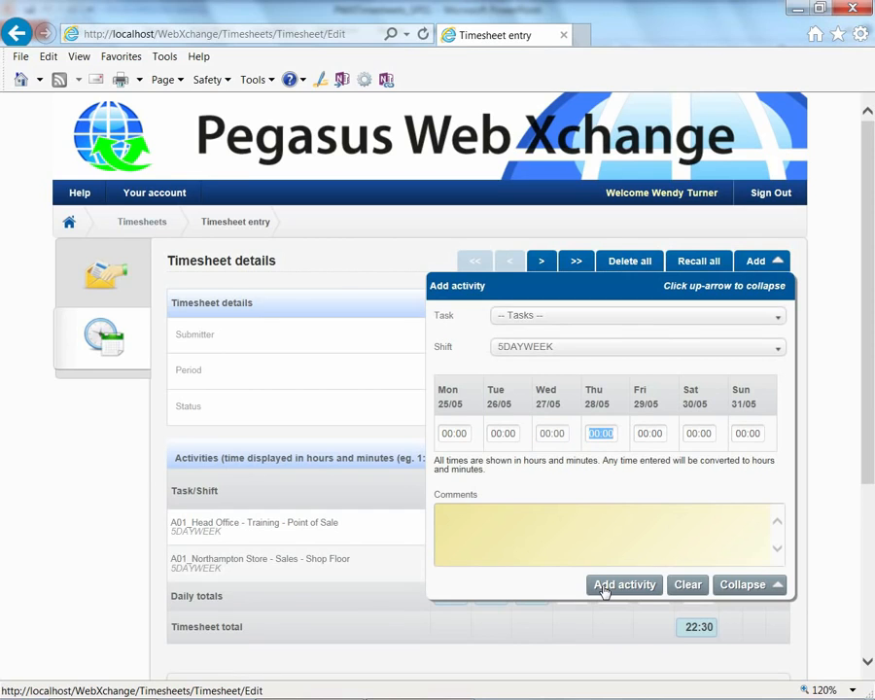
Add an activity for A01_Milton Keynes Store - Stock - Counting with 4.00 hours on Thursday 28/05.
{"action": "left_click", "coordinate": [779, 316]}
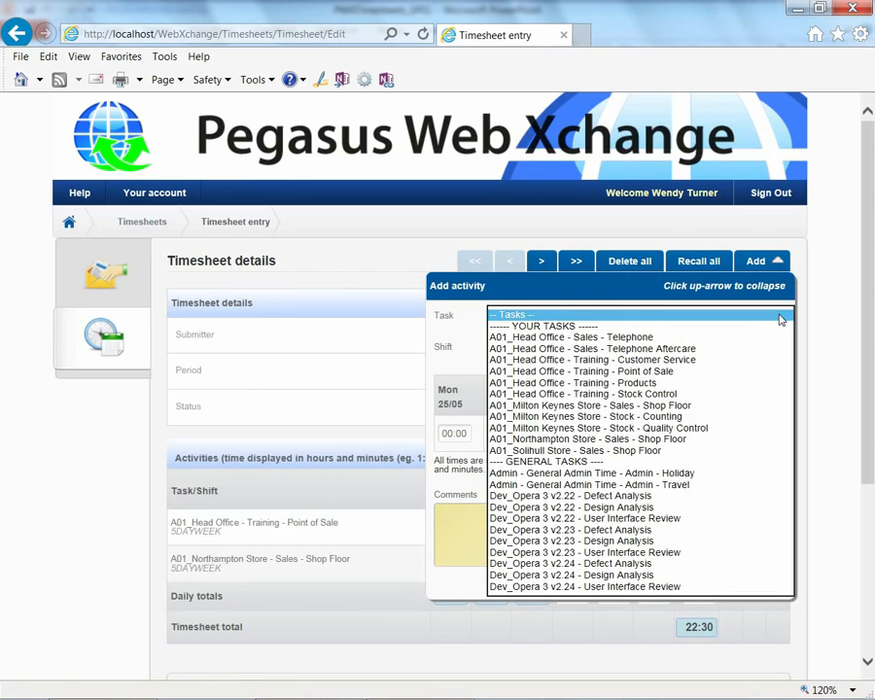
{"action": "left_click", "coordinate": [703, 418]}
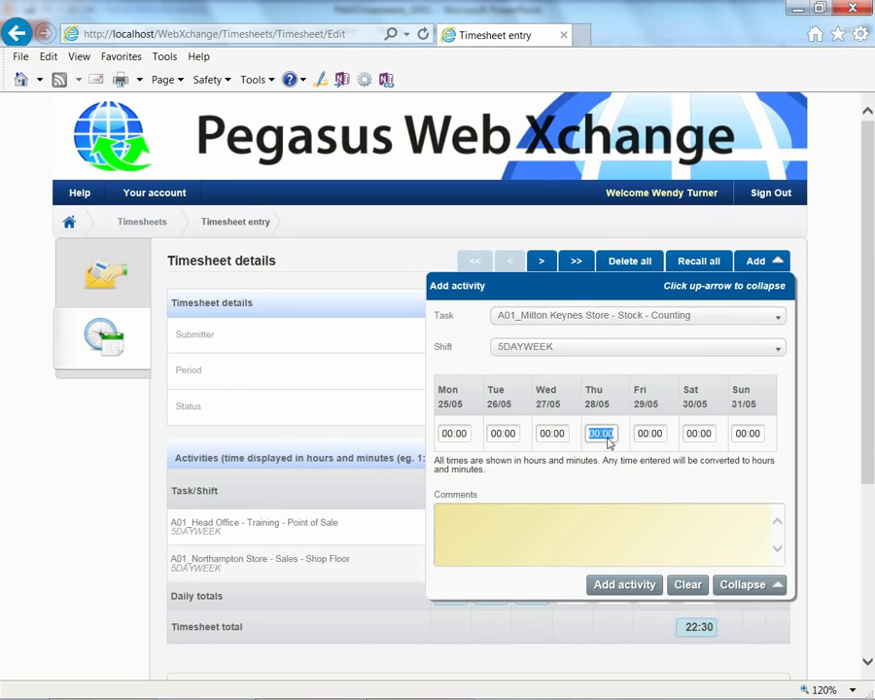
{"action": "type", "text": "4.00"}
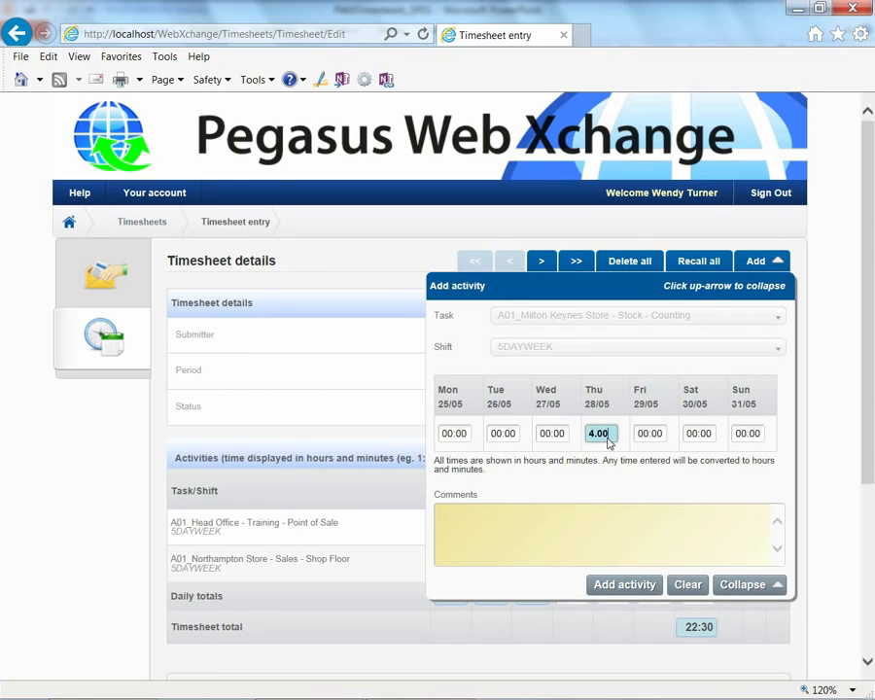
{"action": "left_click", "coordinate": [625, 586]}
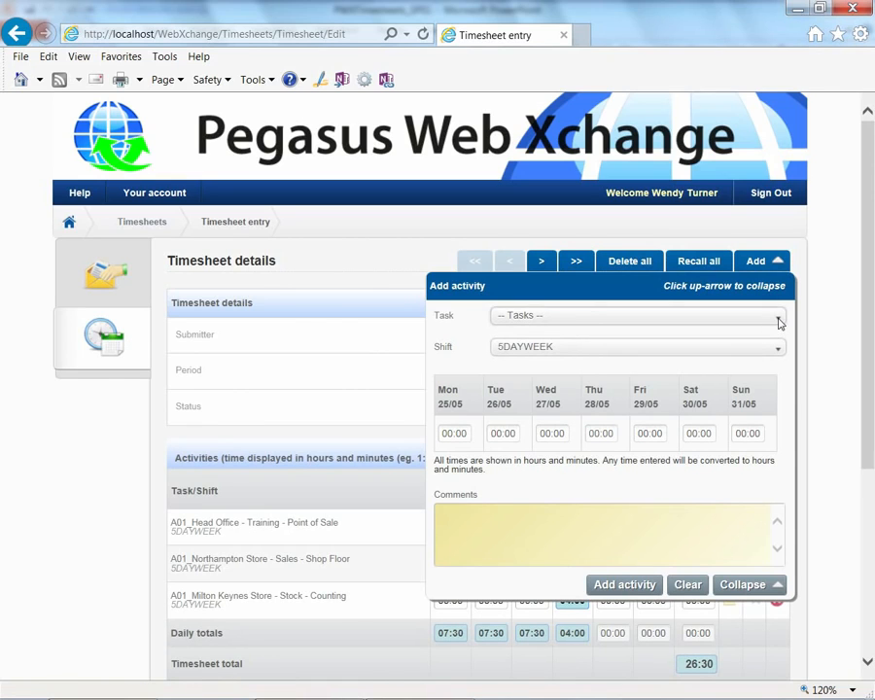
Add an activity for A01_Milton Keynes Store - Stock - Quality Control with 3.50 hours on Thursday 28/05.
{"action": "left_click", "coordinate": [779, 322]}
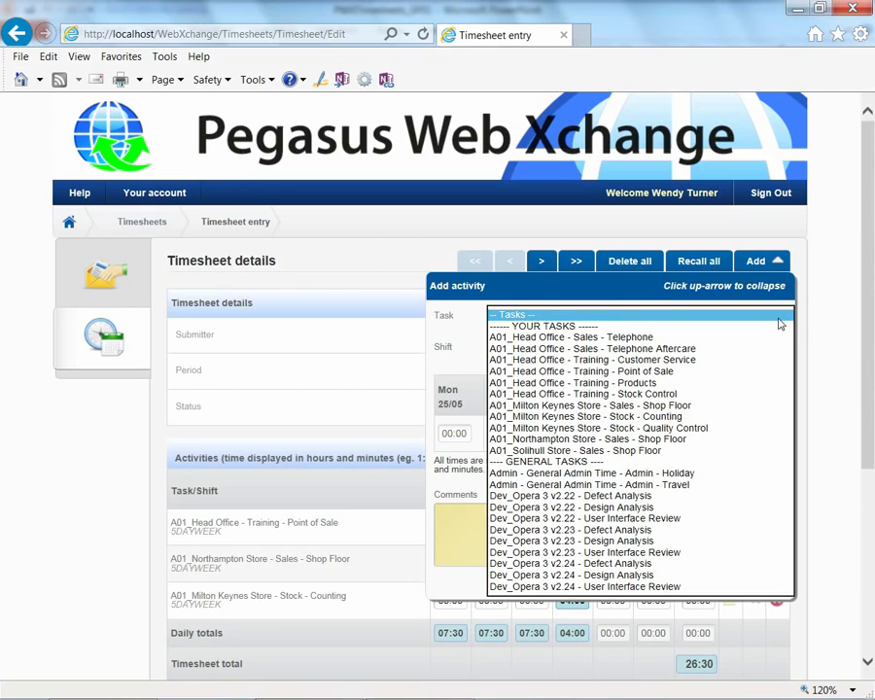
{"action": "left_click", "coordinate": [734, 430]}
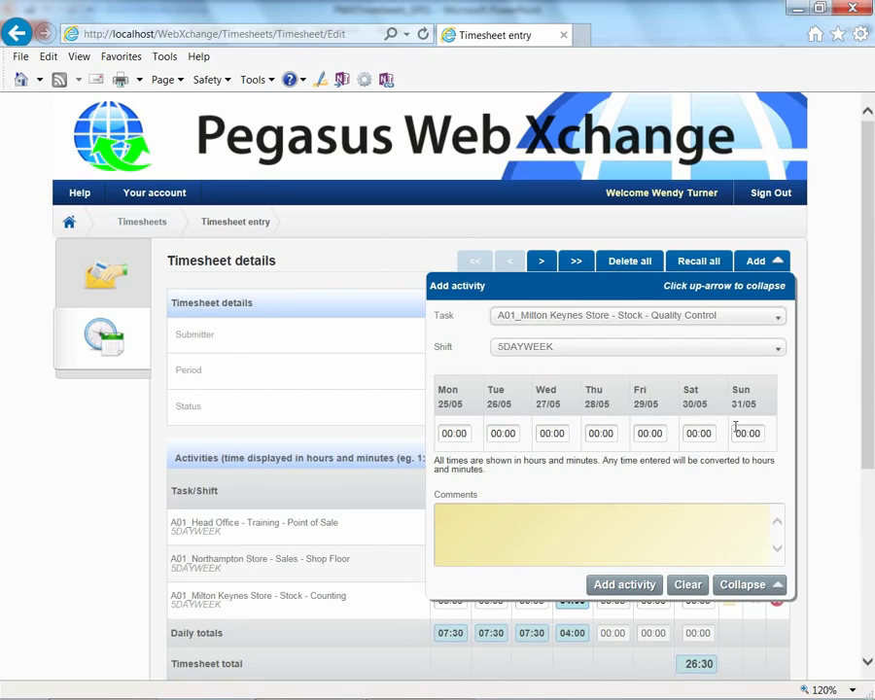
{"action": "left_click", "coordinate": [609, 437]}
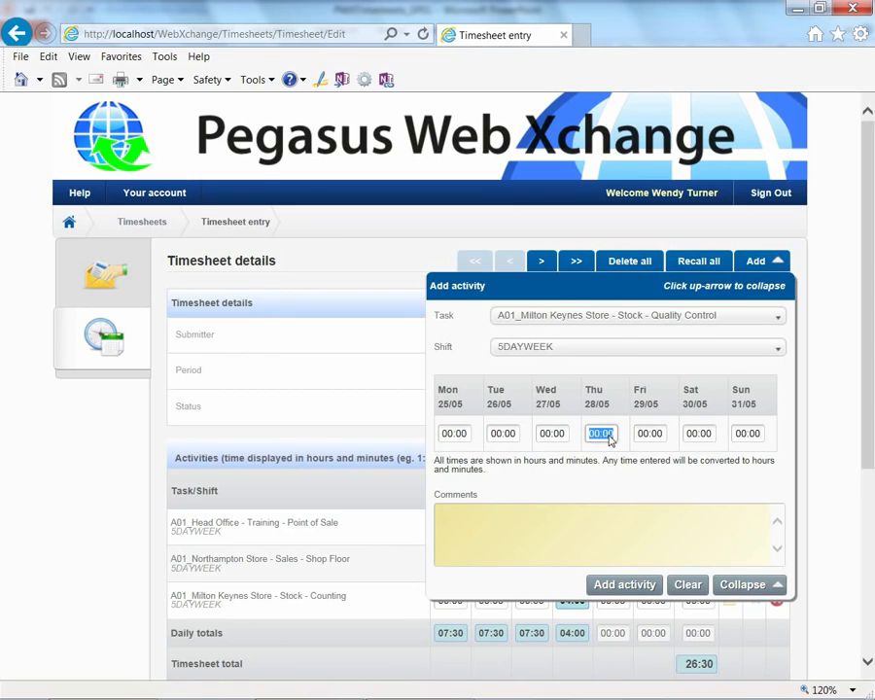
{"action": "type", "text": "3.50"}
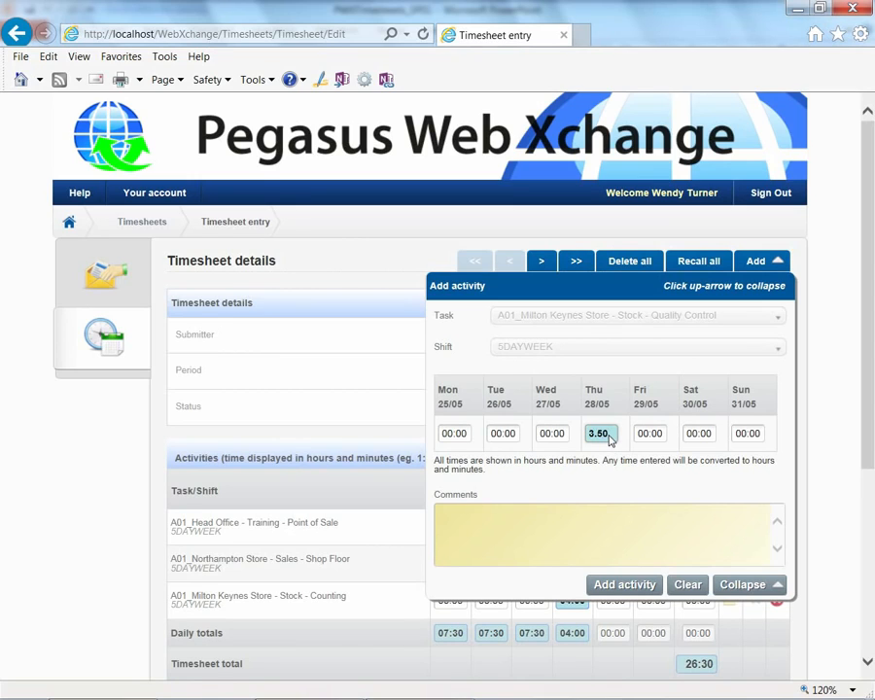
{"action": "key", "text": "Tab"}
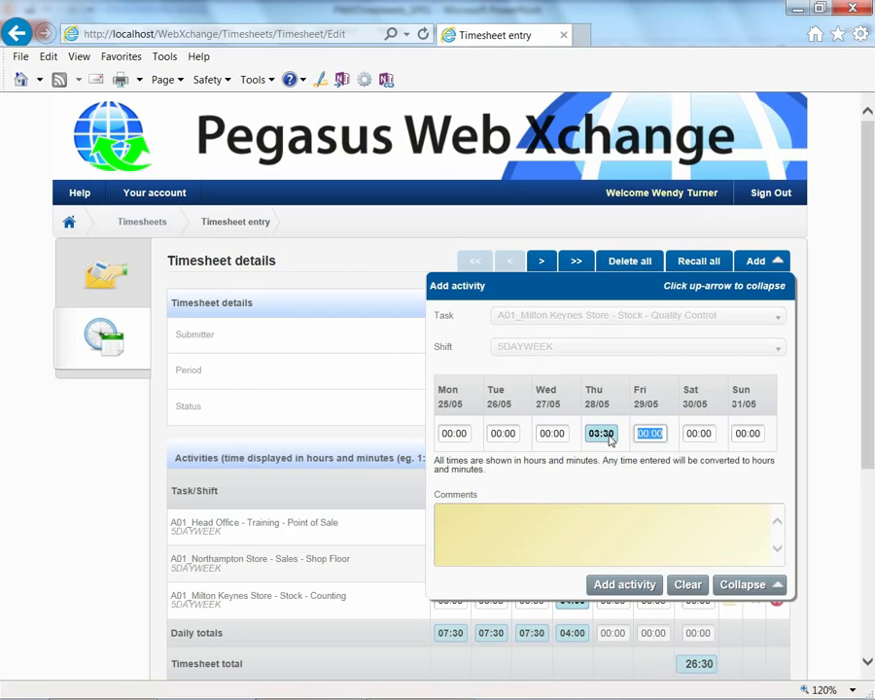
{"action": "left_click", "coordinate": [613, 585]}
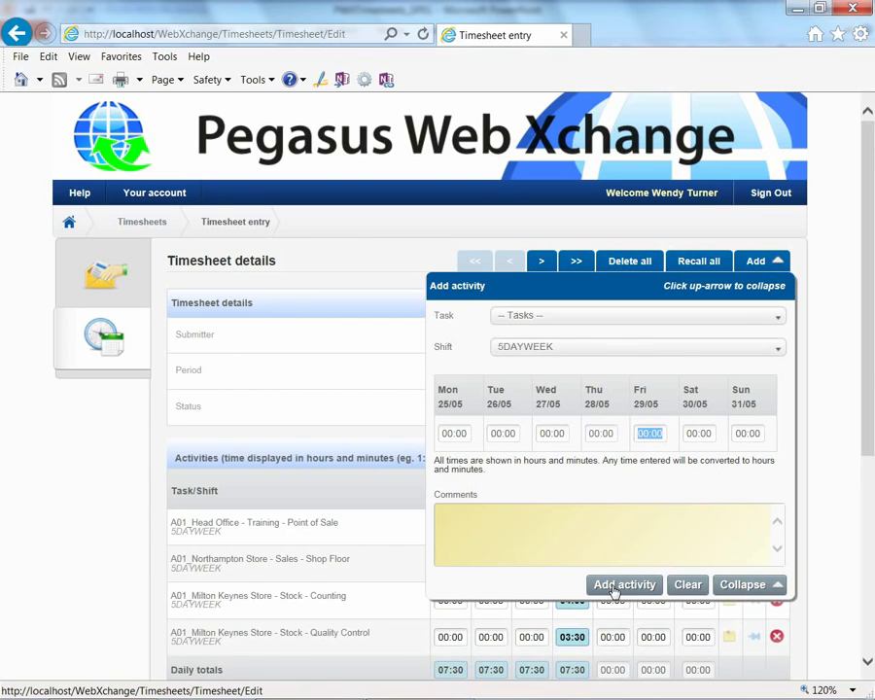
Add an Admin - General Admin Time - Admin - Holiday activity with 7.5 hours on Friday 29/05, and collapse the activity form.
{"action": "left_click", "coordinate": [777, 317]}
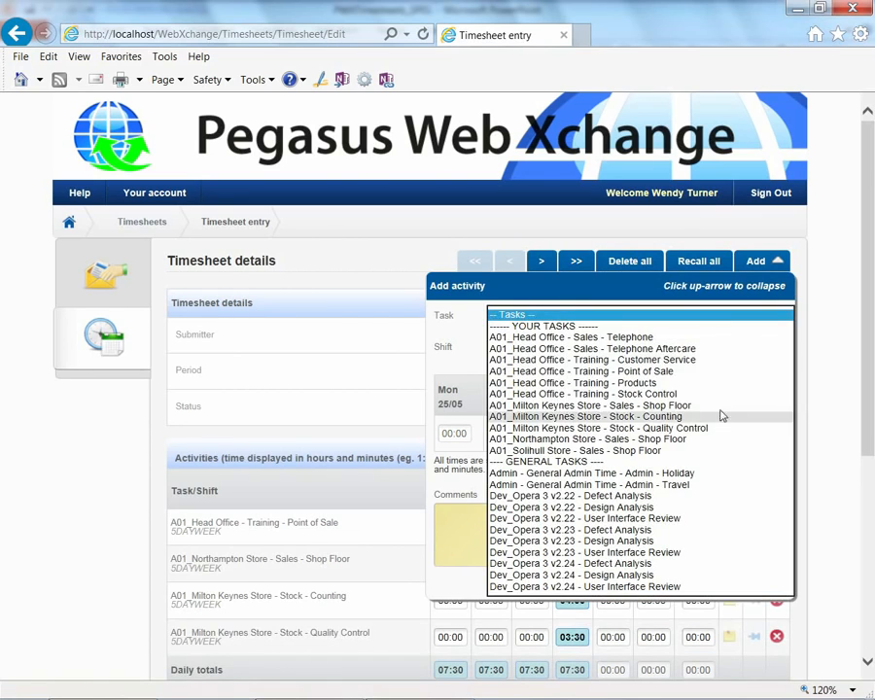
{"action": "left_click", "coordinate": [713, 474]}
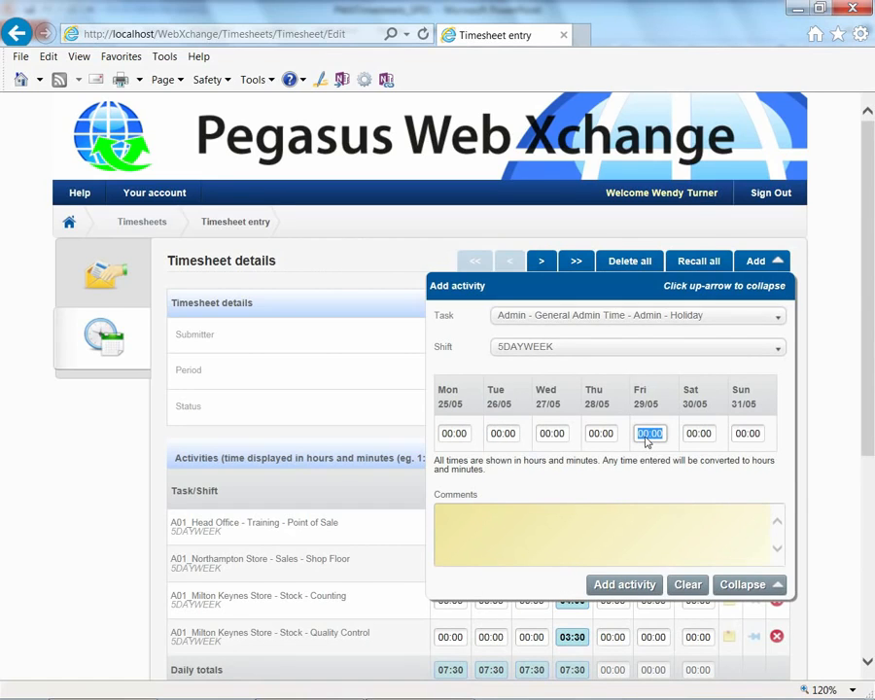
{"action": "type", "text": "7.5"}
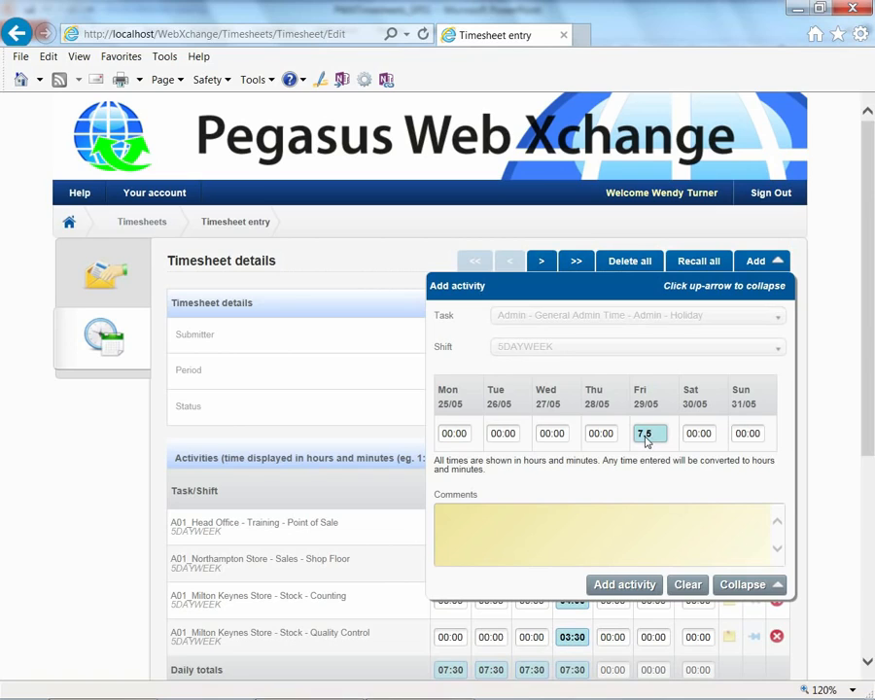
{"action": "key", "text": "Tab"}
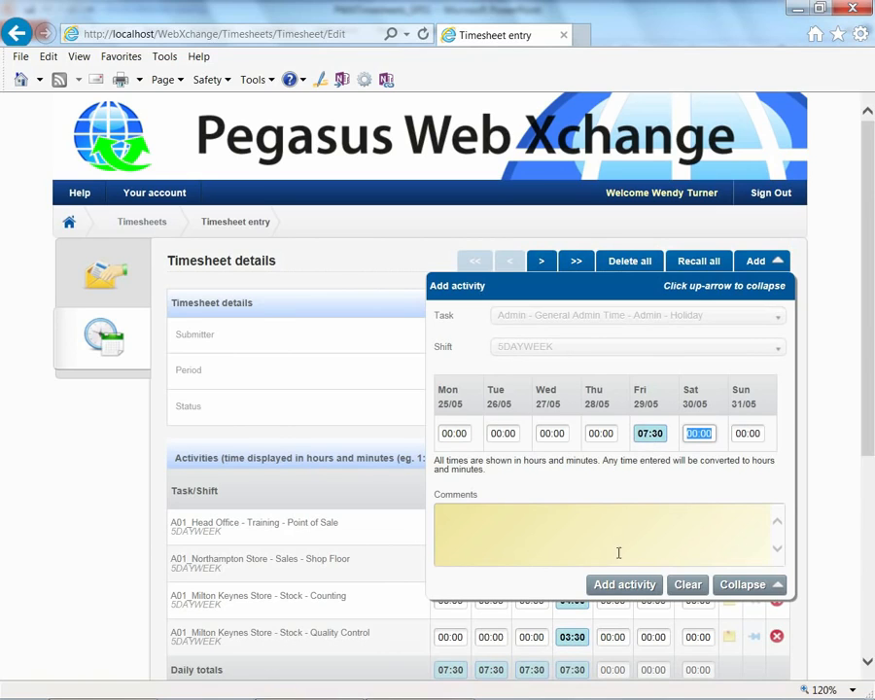
{"action": "left_click", "coordinate": [641, 588]}
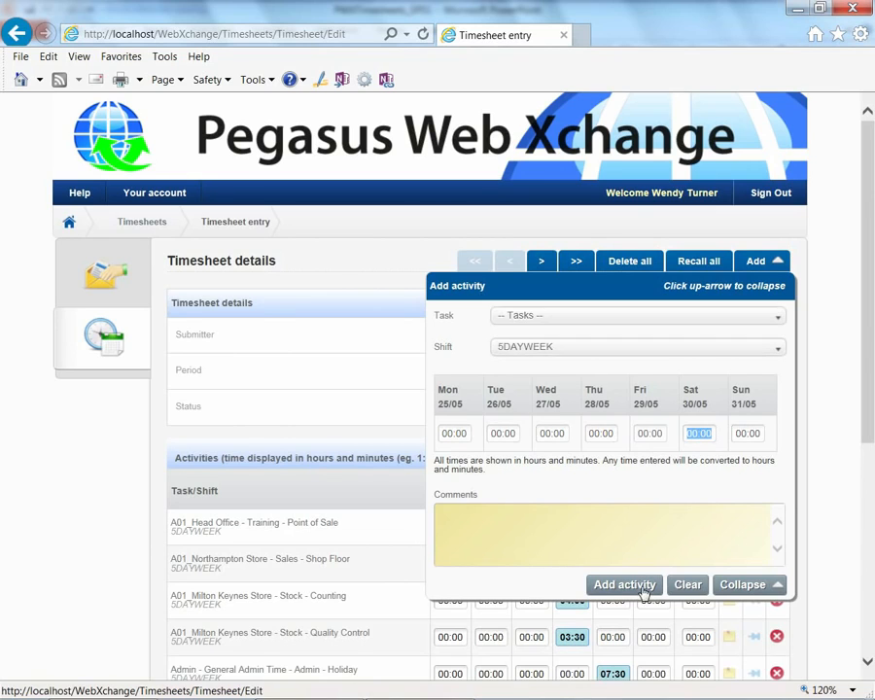
{"action": "left_click", "coordinate": [736, 582]}
Add the comment "Booked with Personnel" to the Admin - Holiday activity.
{"action": "left_click_drag", "start_coordinate": [865, 406], "coordinate": [870, 501]}
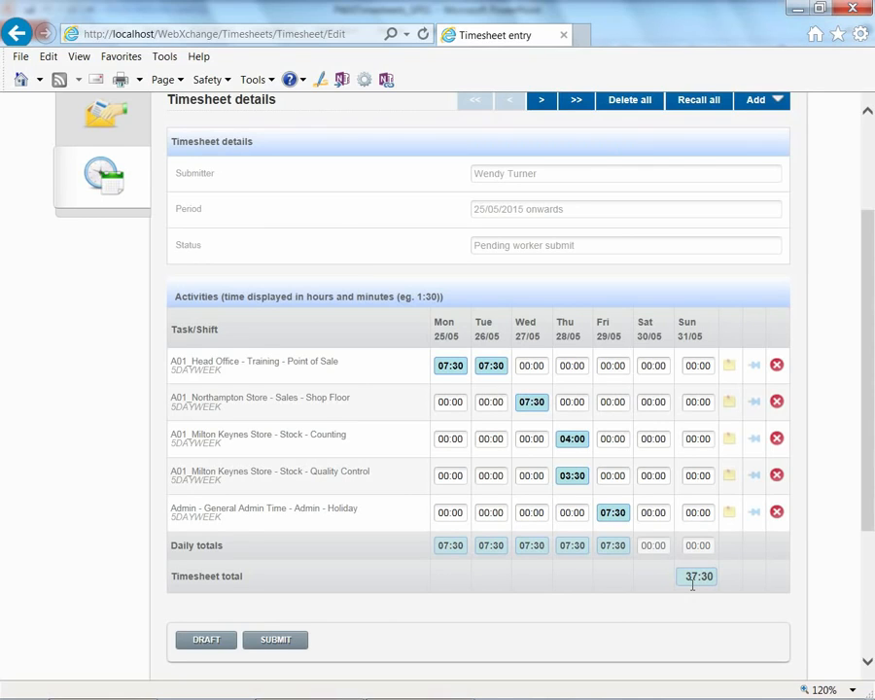
{"action": "left_click", "coordinate": [729, 515]}
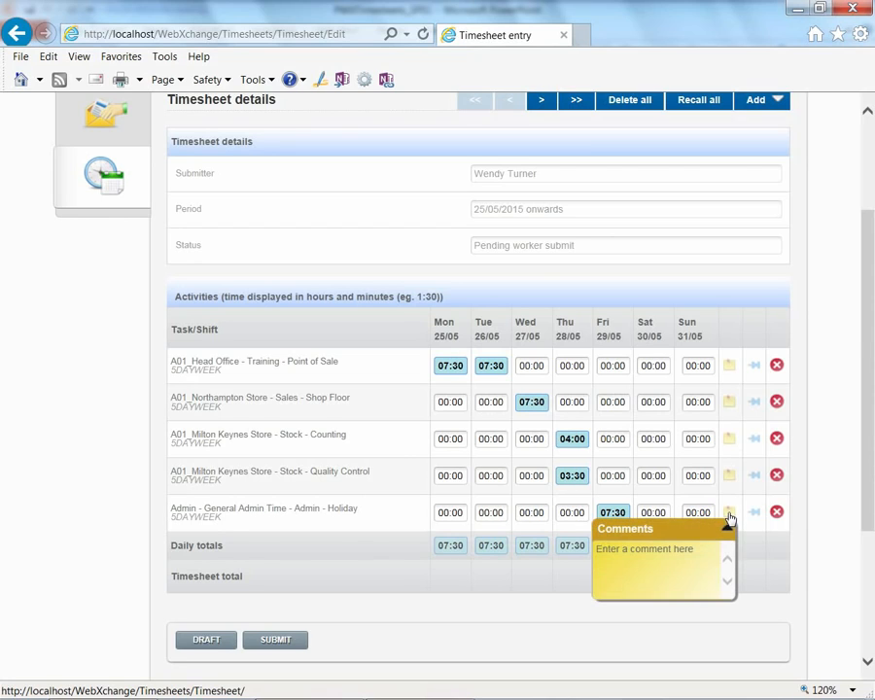
{"action": "left_click", "coordinate": [653, 548]}
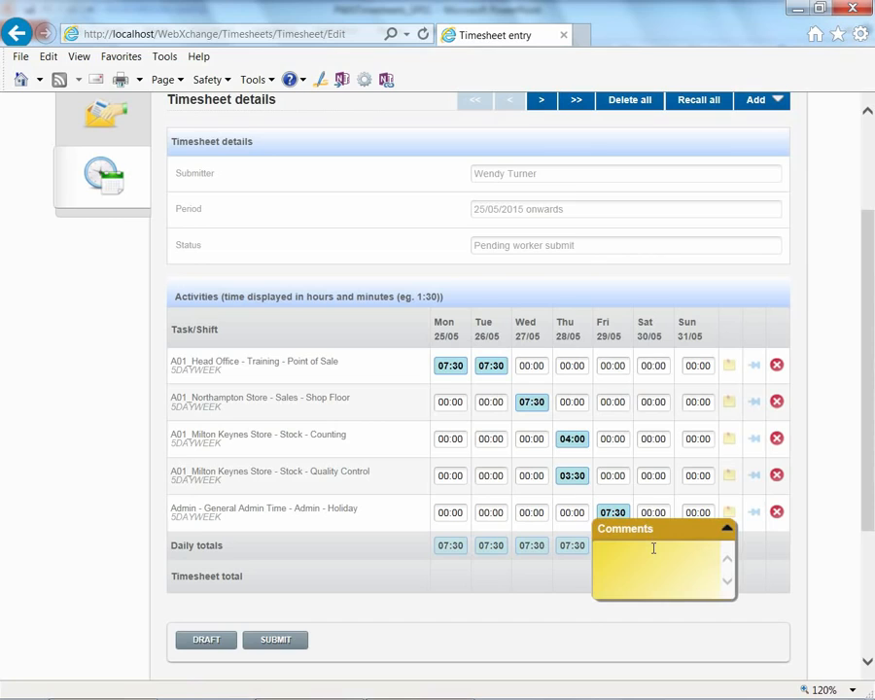
{"action": "type", "text": "Booked with Personnel"}
{"action": "left_click", "coordinate": [726, 528]}
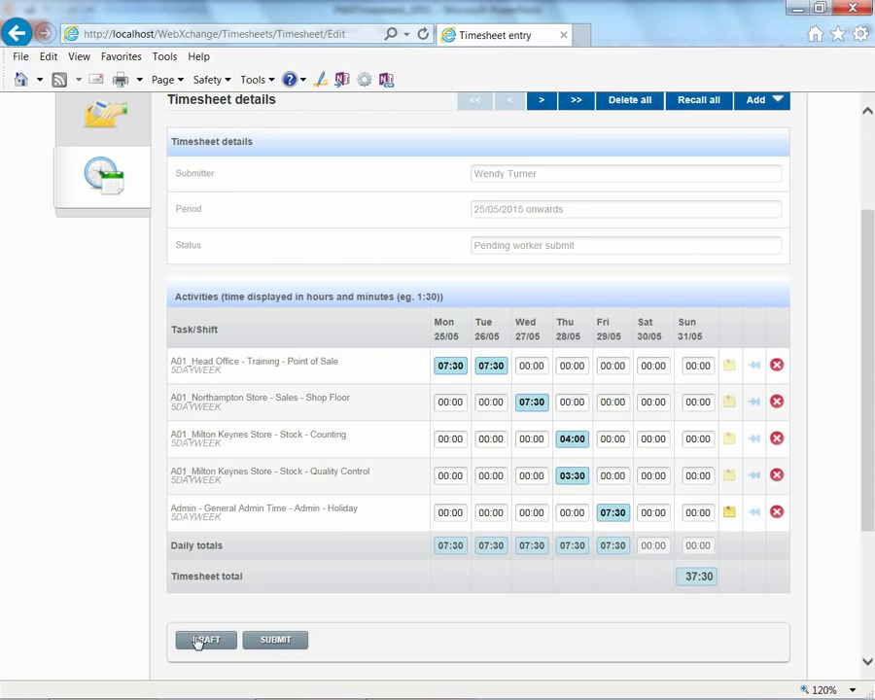
Submit the timesheet and open the submitted 25/05/2015 - 29/05/2015 timesheet for viewing.
{"action": "left_click", "coordinate": [275, 640]}
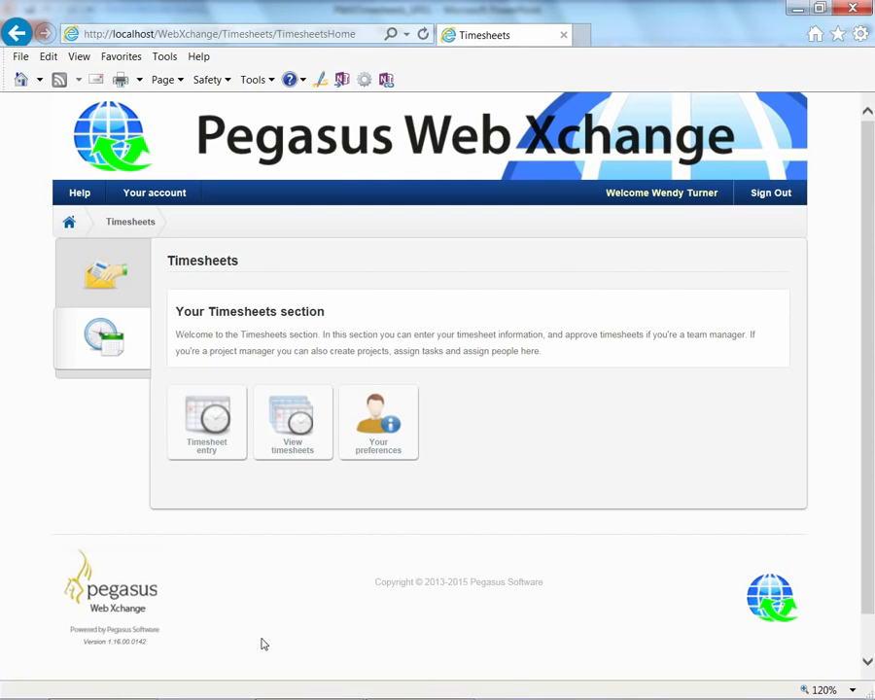
{"action": "left_click", "coordinate": [295, 433]}
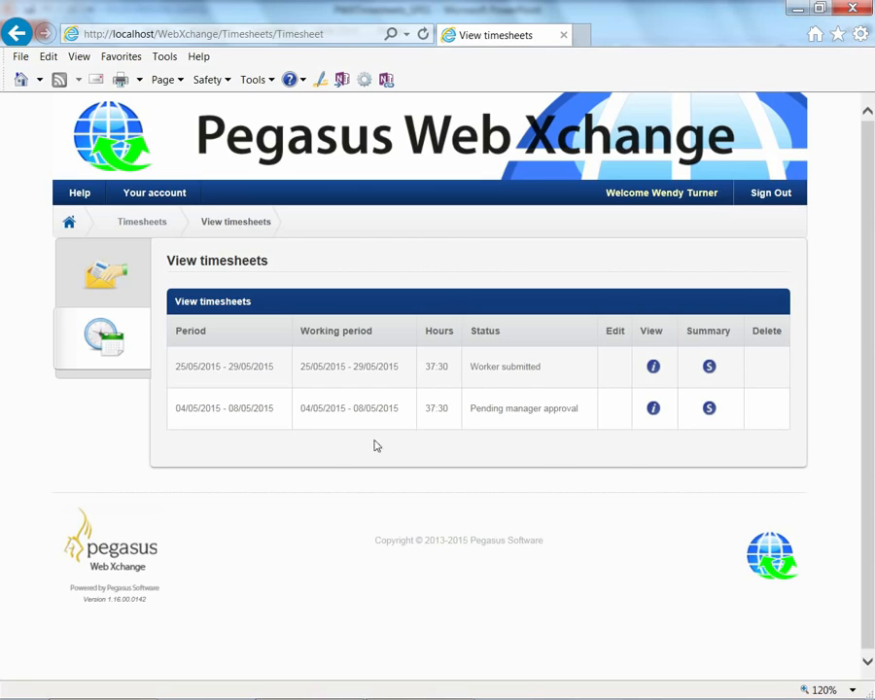
{"action": "left_click", "coordinate": [652, 367]}
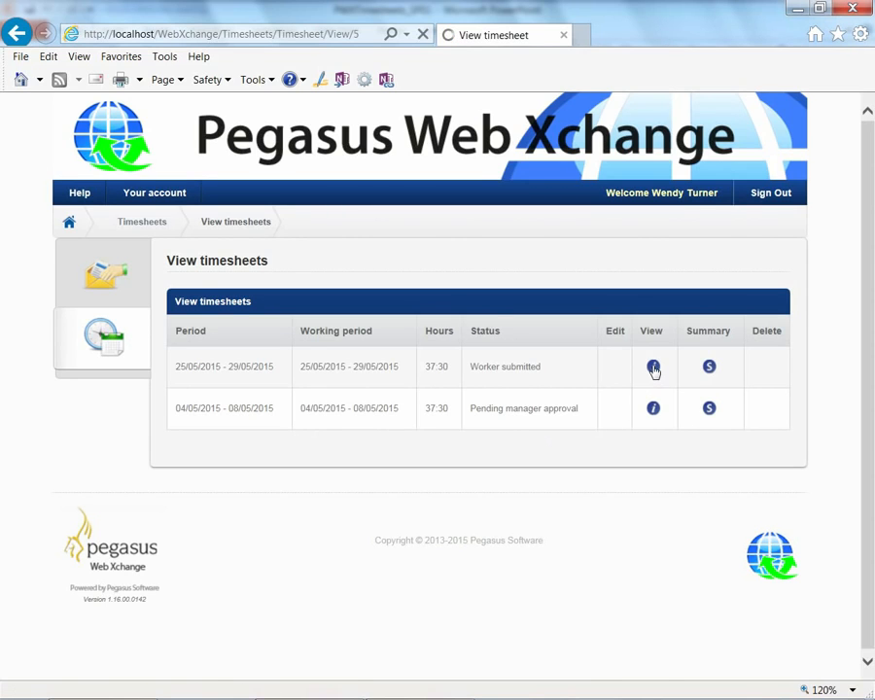
Review the submitted 25/05/2015 - 29/05/2015 timesheet's activities, and view its daily summary.
{"action": "scroll", "coordinate": [620, 500], "scroll_direction": "down", "scroll_amount": 3}
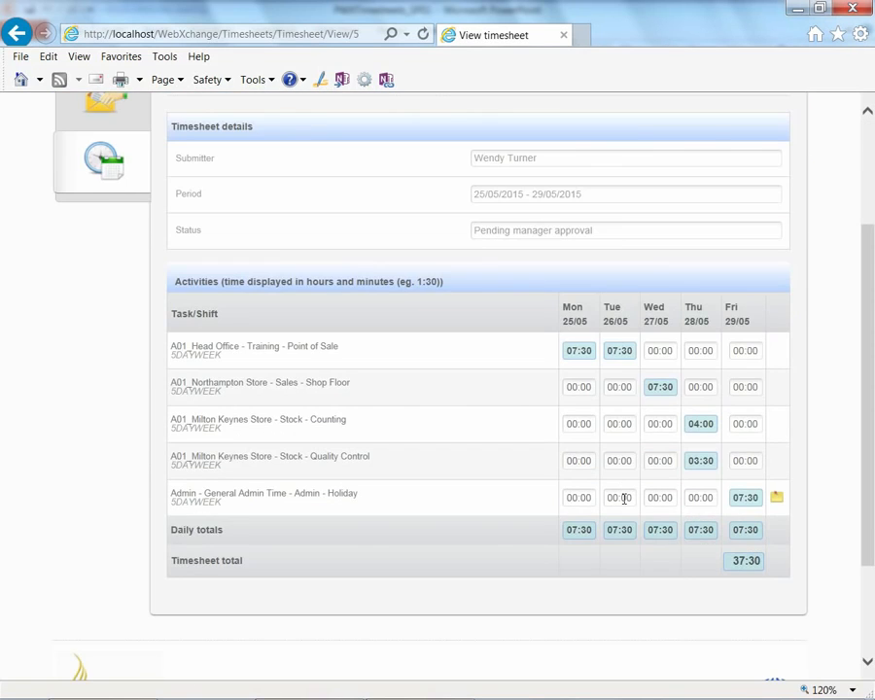
{"action": "scroll", "coordinate": [622, 499], "scroll_direction": "up", "scroll_amount": 3}
{"action": "left_click", "coordinate": [268, 221]}
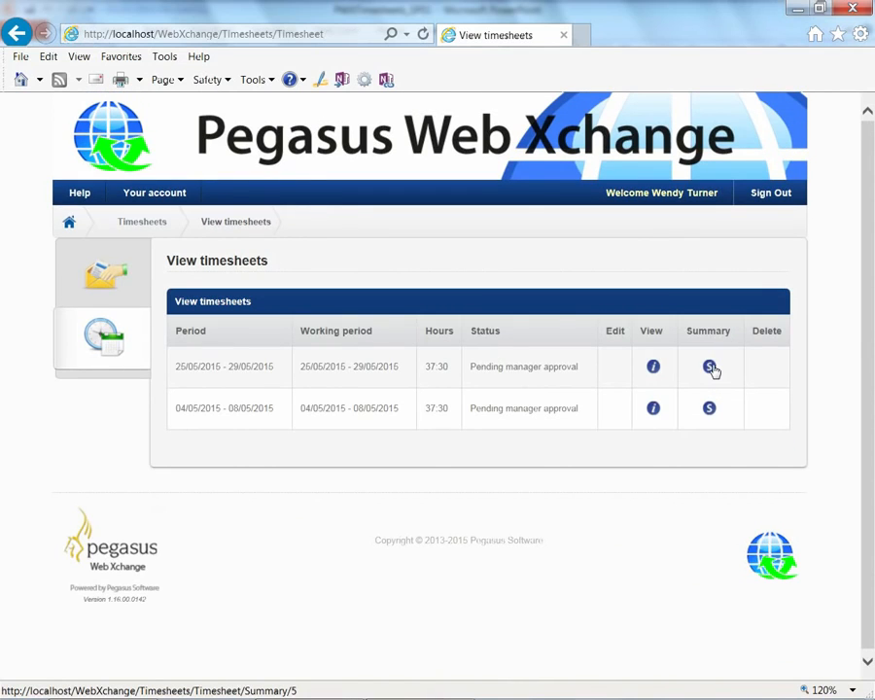
{"action": "left_click", "coordinate": [709, 367]}
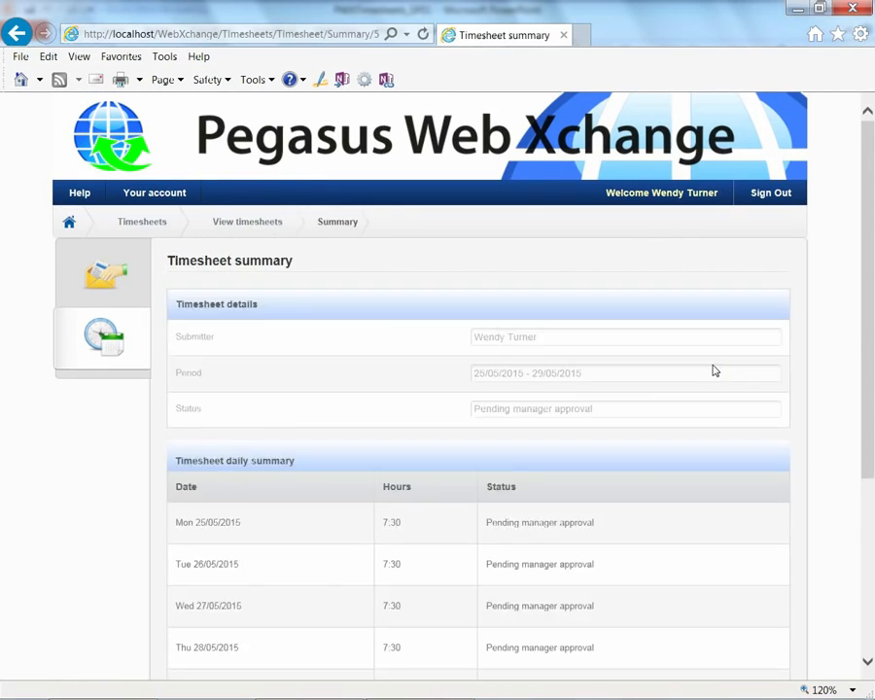
{"action": "scroll", "coordinate": [672, 503], "scroll_direction": "down", "scroll_amount": 1}
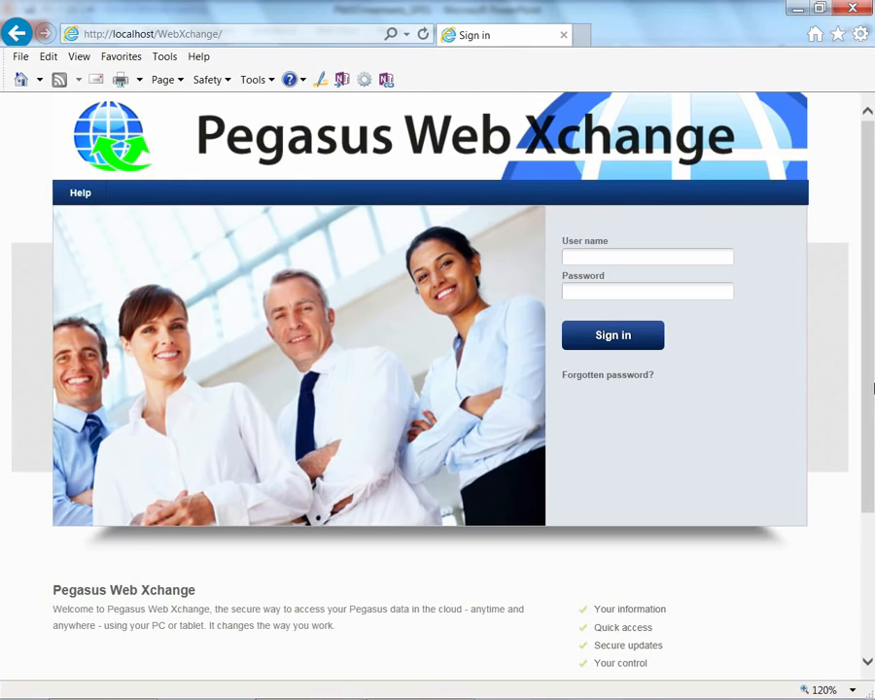
Sign in to Web Xchange with the project manager's user name.
{"action": "left_click", "coordinate": [607, 260]}
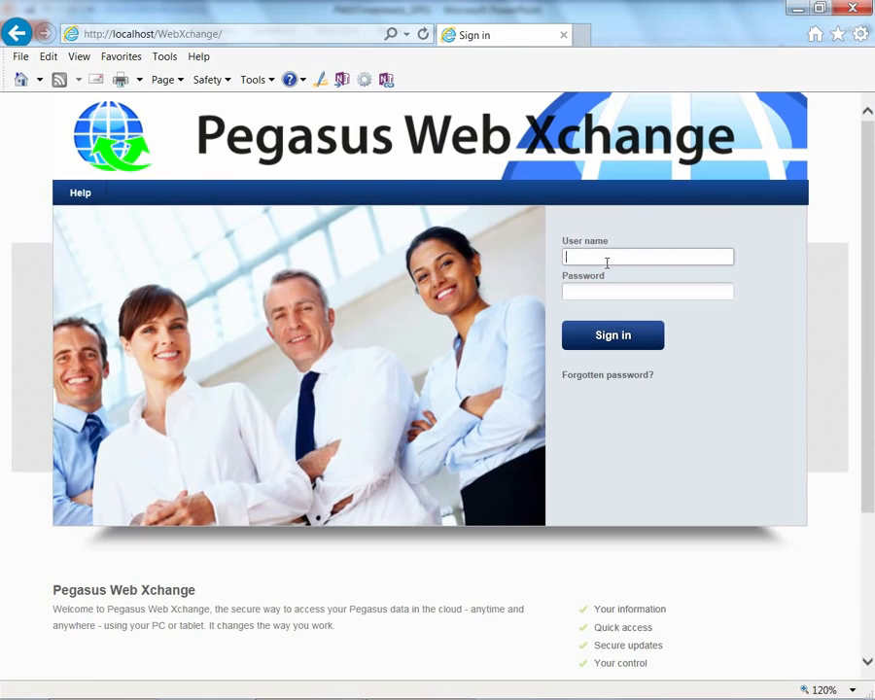
{"action": "type", "text": "R"}
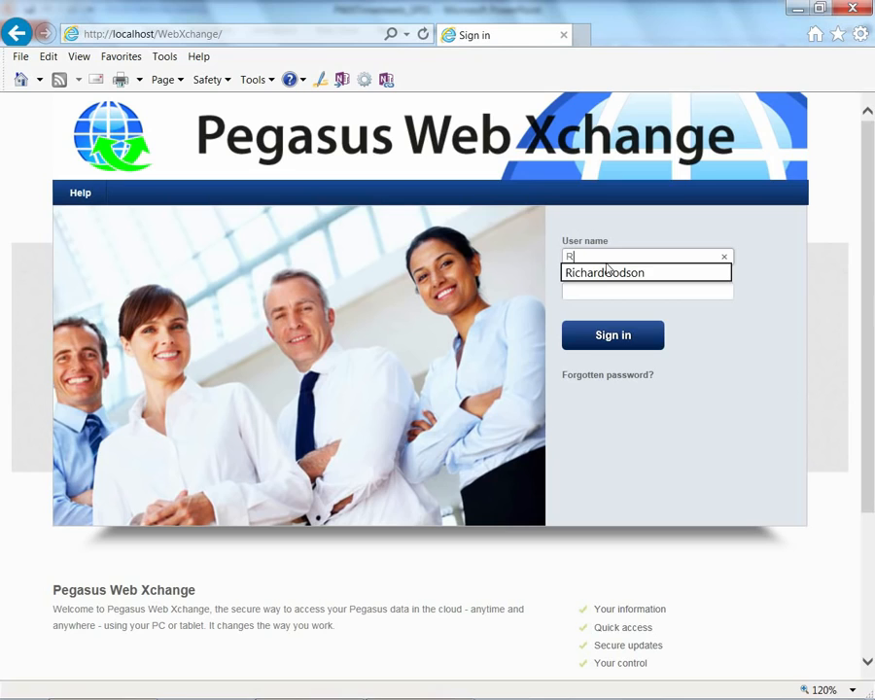
{"action": "left_click", "coordinate": [598, 274]}
{"action": "left_click", "coordinate": [601, 334]}
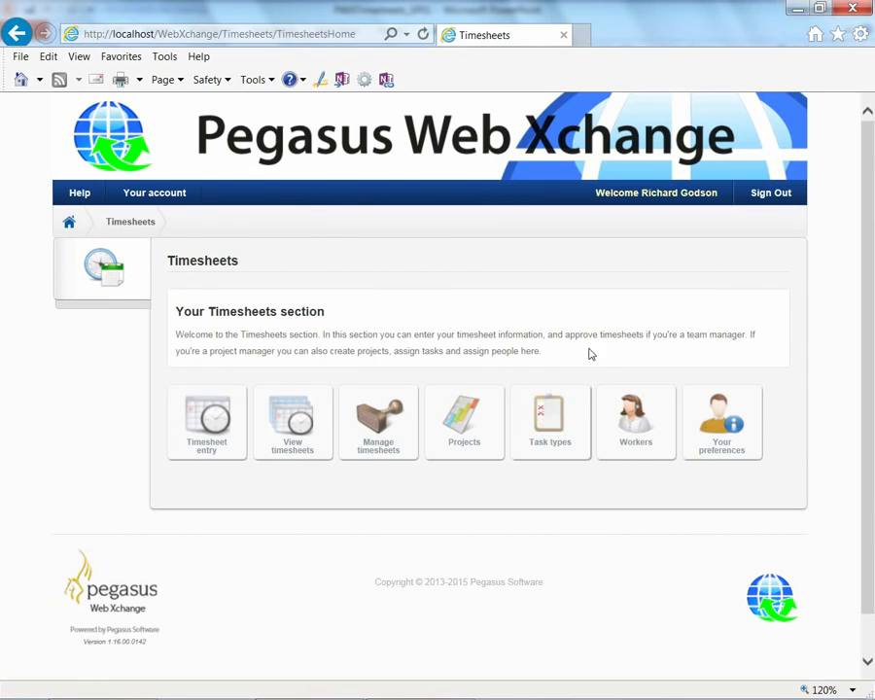
View the A01_Head Office project's Training - Point of Sale task details and its assigned workers.
{"action": "left_click", "coordinate": [463, 438]}
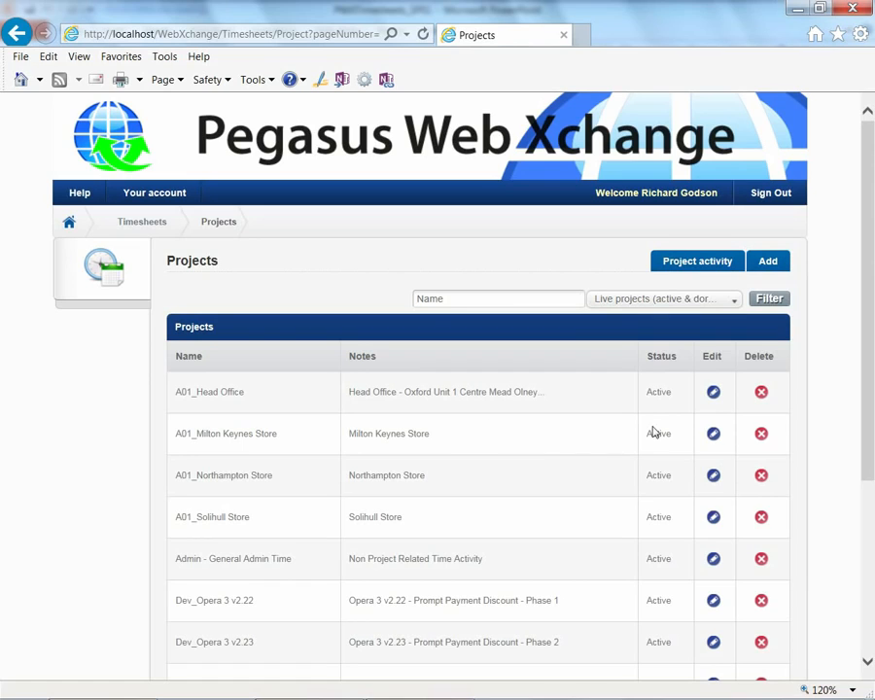
{"action": "left_click", "coordinate": [713, 394]}
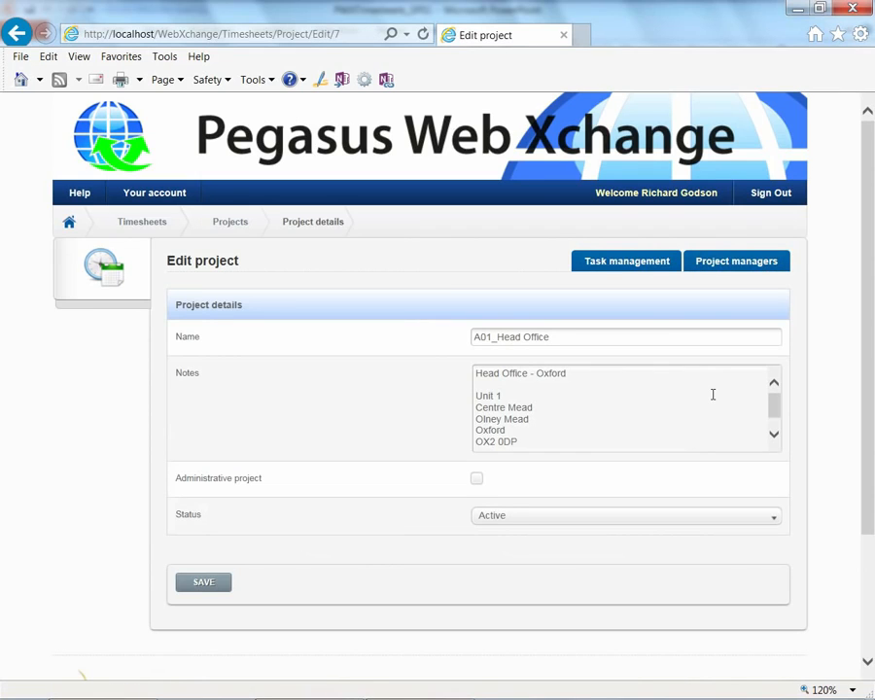
{"action": "left_click", "coordinate": [625, 264]}
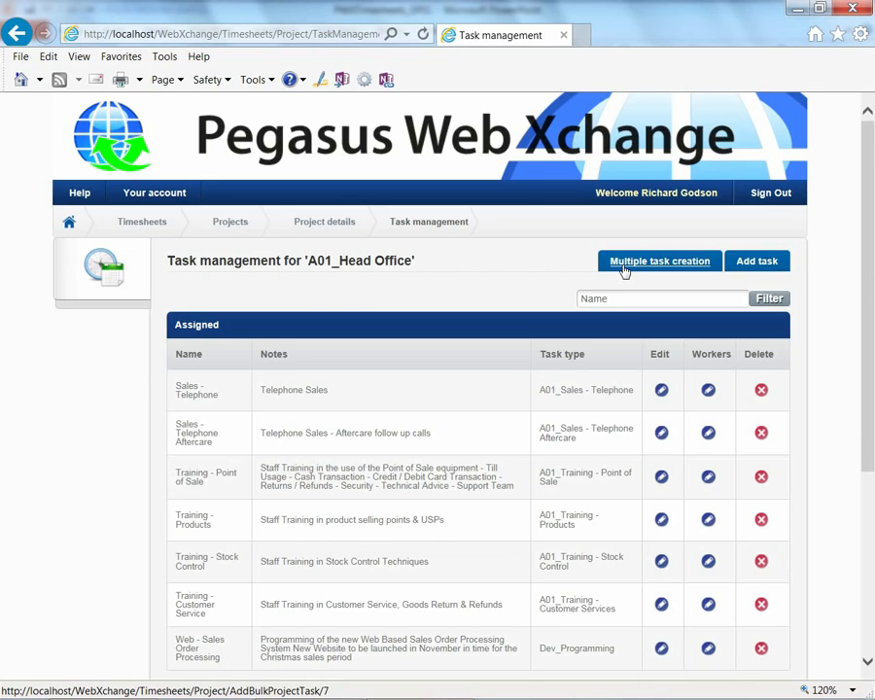
{"action": "left_click", "coordinate": [661, 479]}
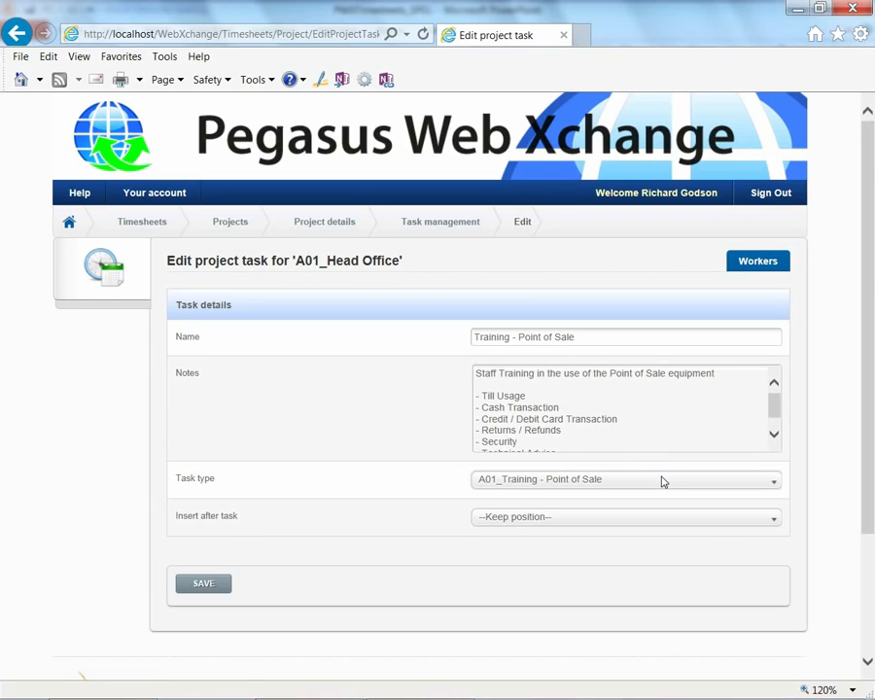
{"action": "left_click", "coordinate": [754, 263]}
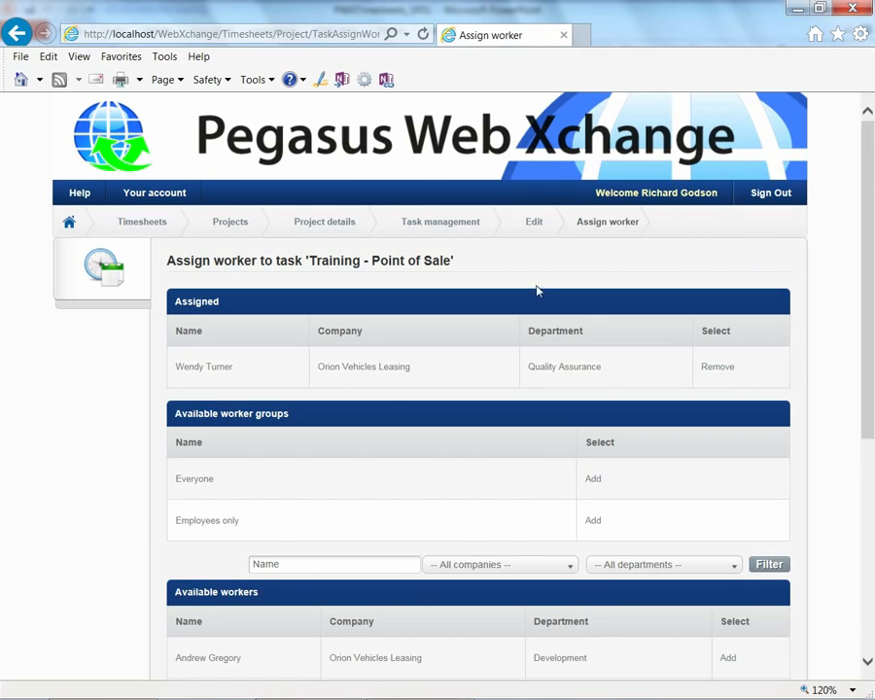
View the Web - Sales Order Processing task details and the workers assigned to it in the A01_Head Office project.
{"action": "left_click", "coordinate": [450, 231]}
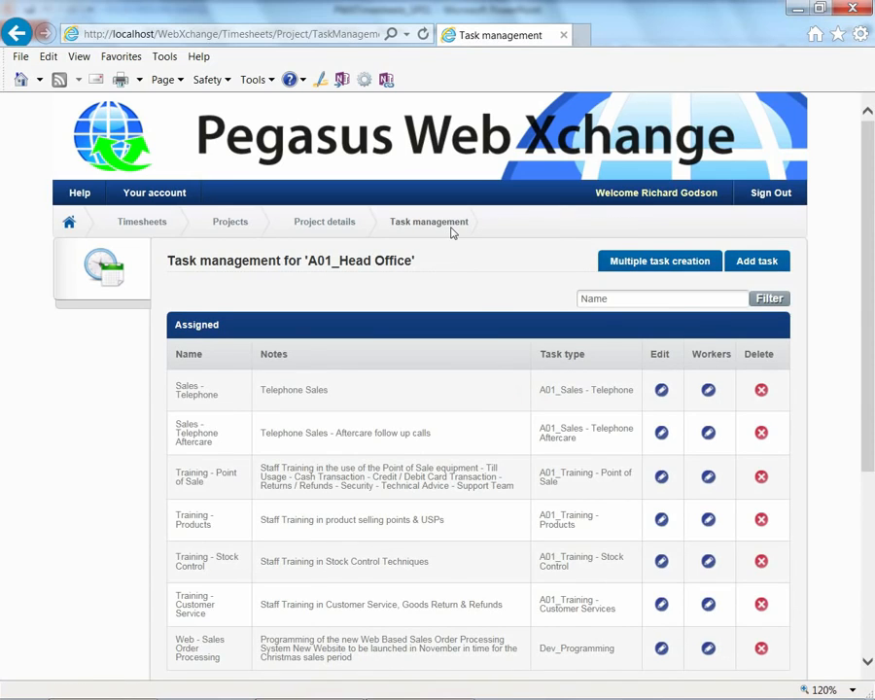
{"action": "left_click", "coordinate": [661, 649]}
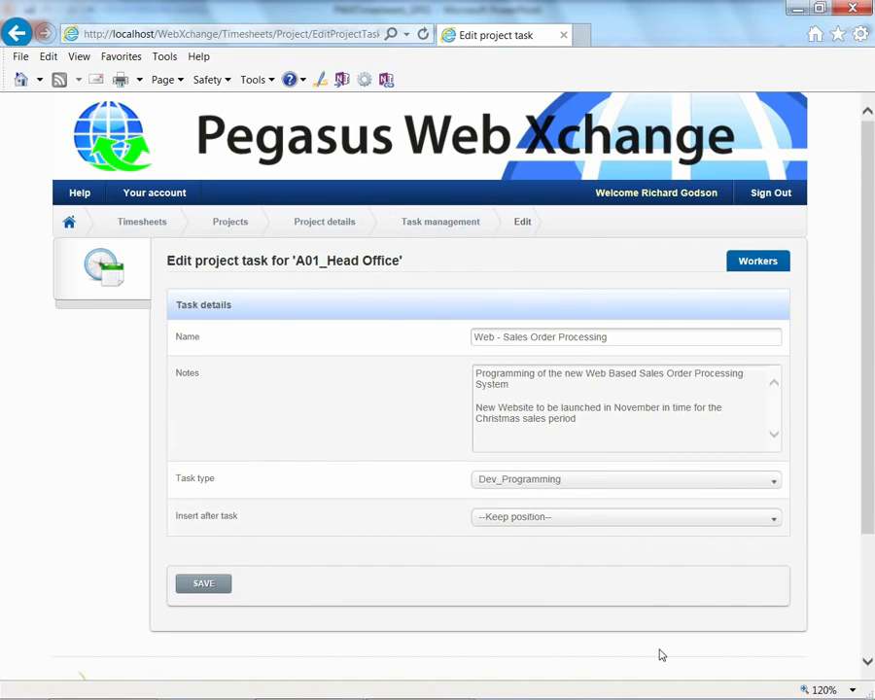
{"action": "left_click", "coordinate": [755, 263]}
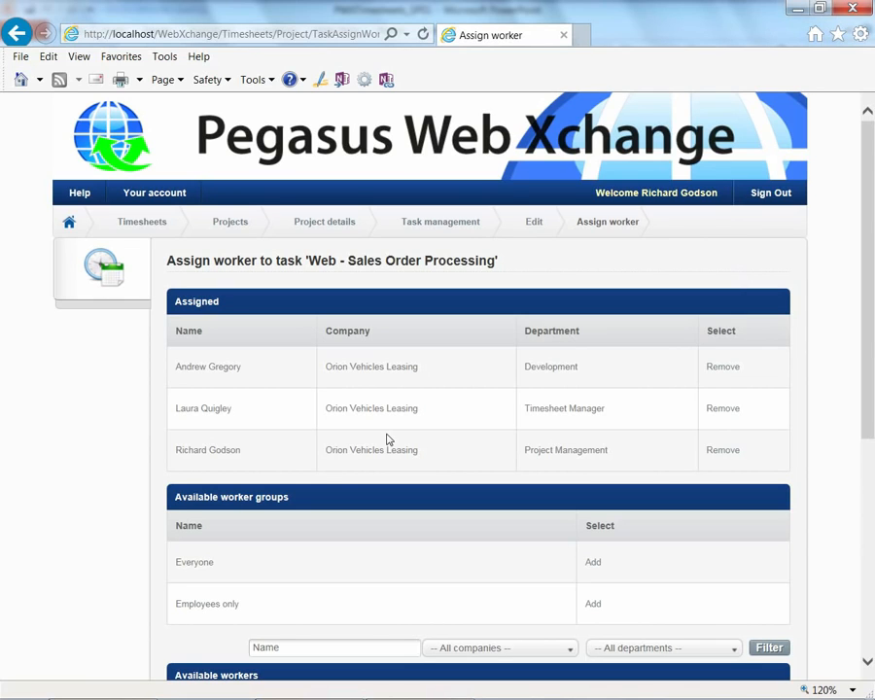
{"action": "left_click_drag", "start_coordinate": [867, 388], "coordinate": [871, 490]}
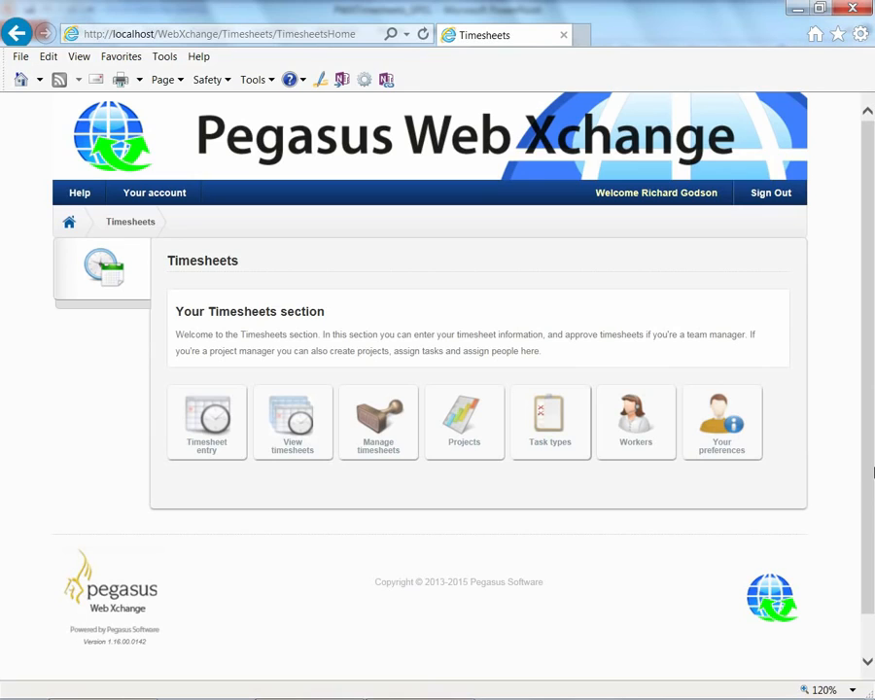
In timesheet management, view the 25/05/15 - 29/05/15 timesheet awaiting approval, read its Admin - Holiday comment, and close it.
{"action": "left_click", "coordinate": [369, 434]}
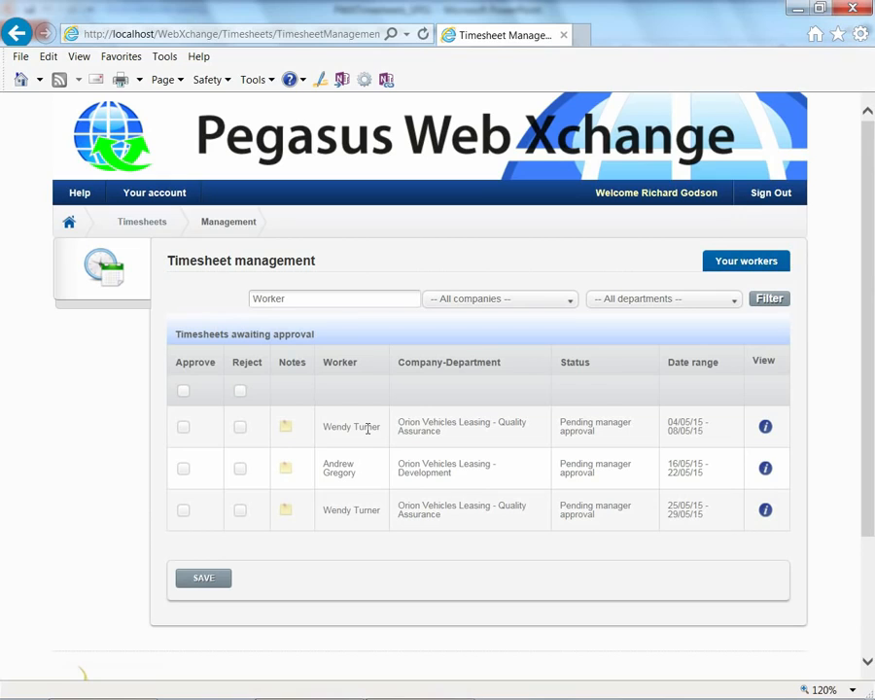
{"action": "left_click", "coordinate": [765, 511]}
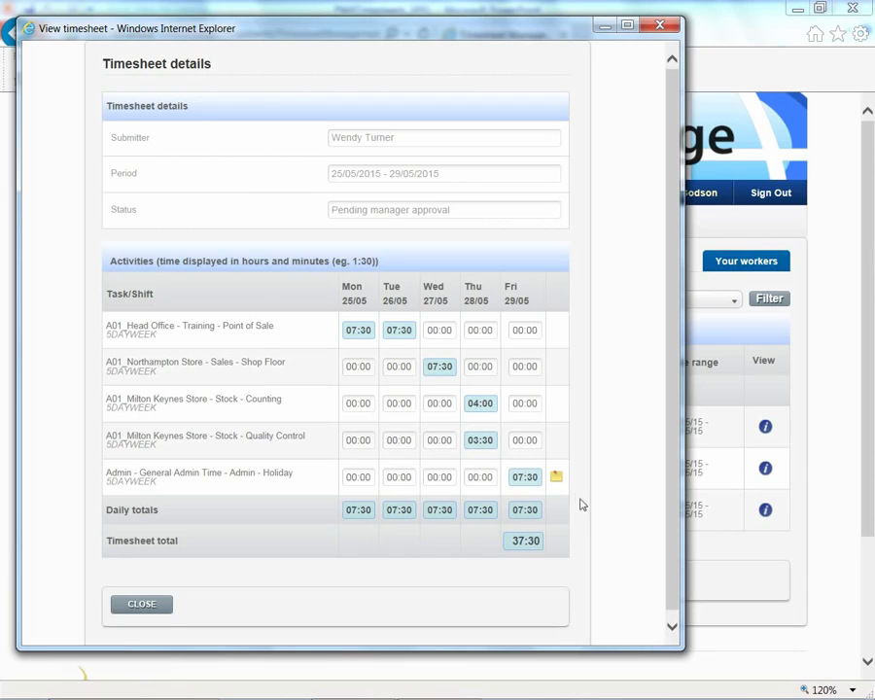
{"action": "left_click", "coordinate": [556, 478]}
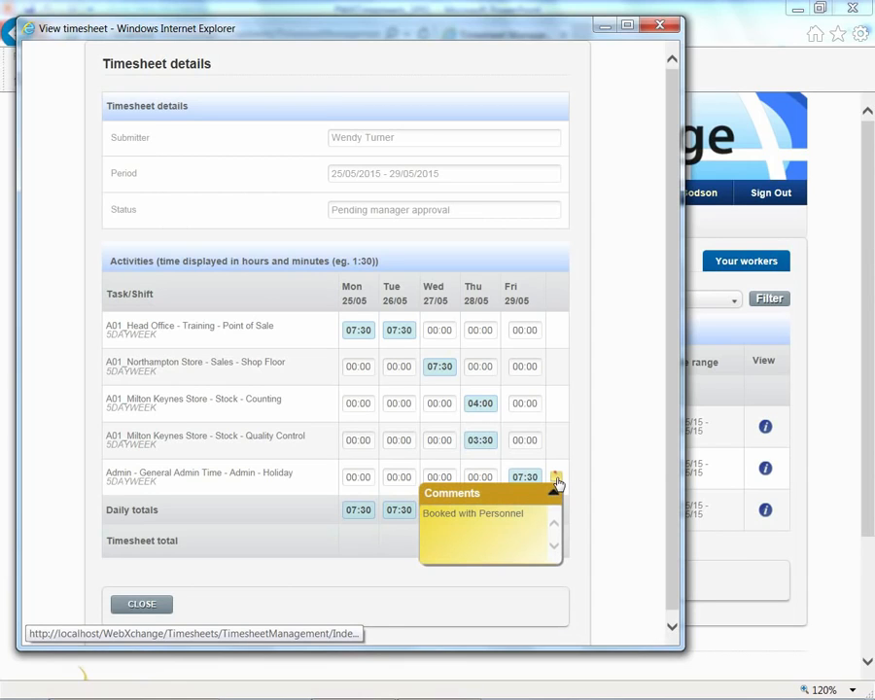
{"action": "left_click", "coordinate": [555, 479]}
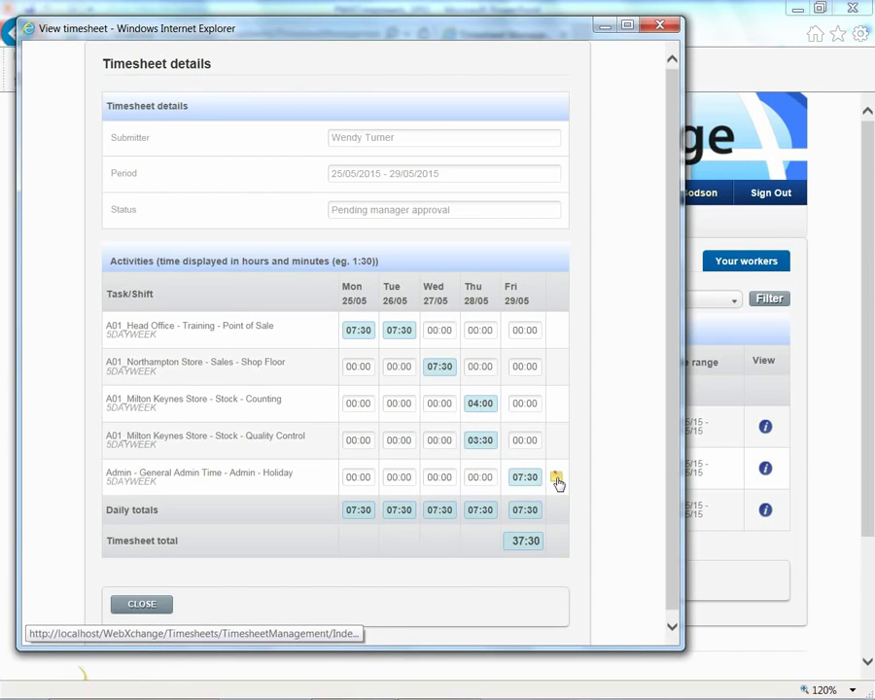
{"action": "left_click", "coordinate": [131, 606]}
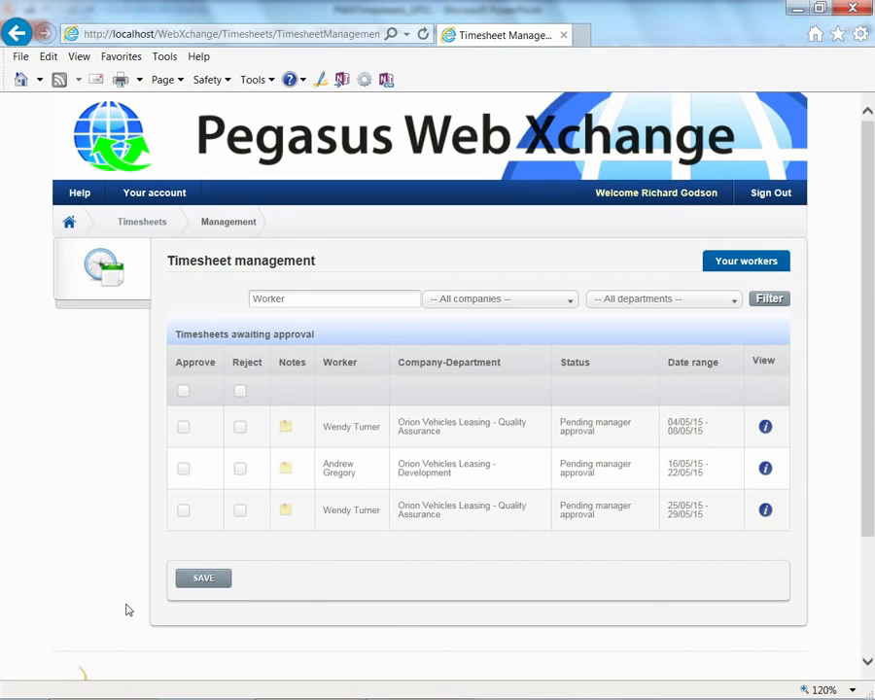
Reject the 25/05/15 - 29/05/15 timesheet, noting "01/06/15", the worker's first name, "you have not put in your travelling time to Milton Keynes" and initials, and save.
{"action": "left_click", "coordinate": [242, 515]}
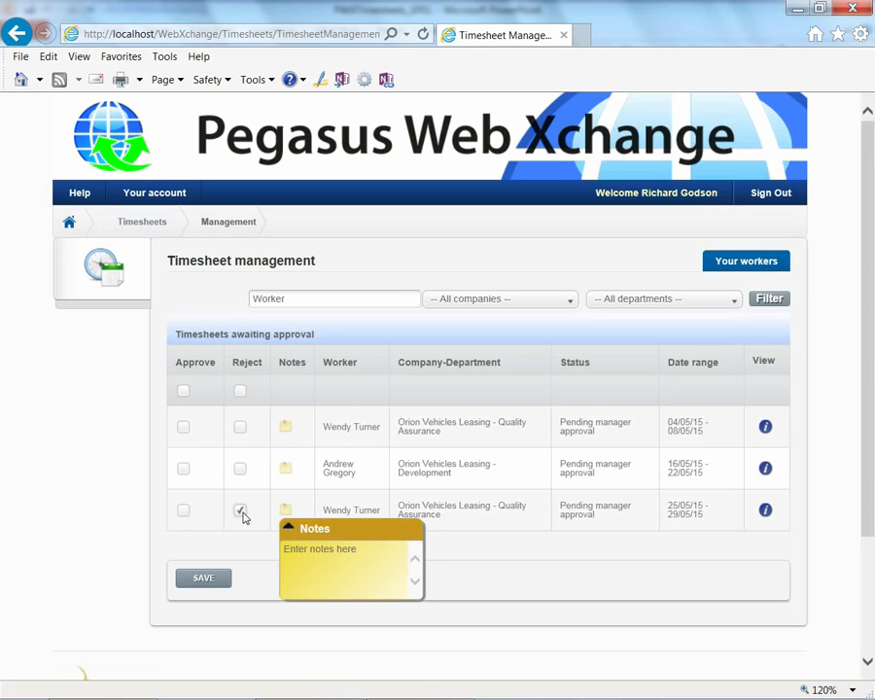
{"action": "left_click", "coordinate": [290, 552]}
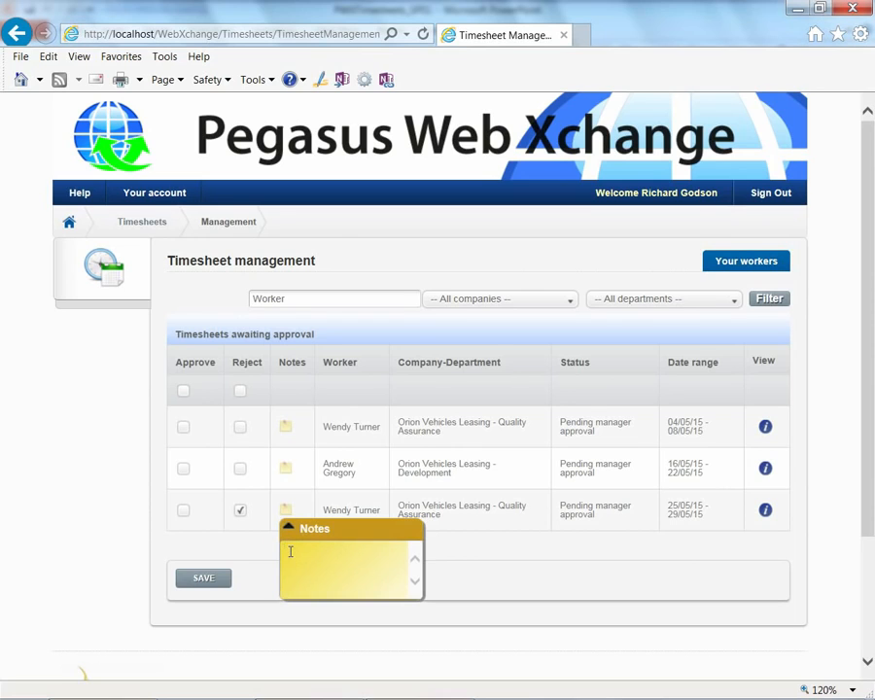
{"action": "type", "text": "01/06/15 -"}
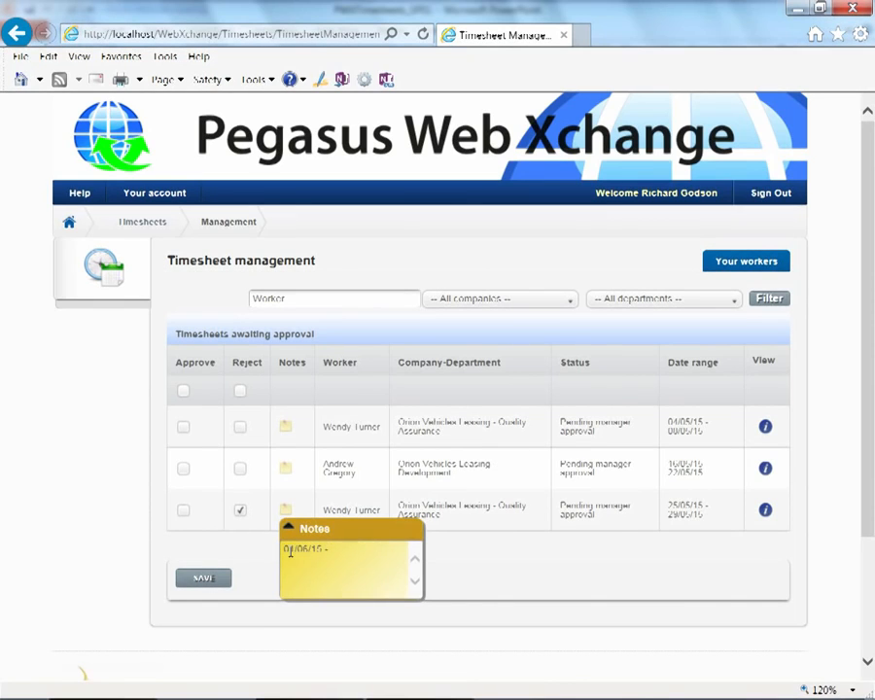
{"action": "type", "text": " Wendy , you have not put in your"}
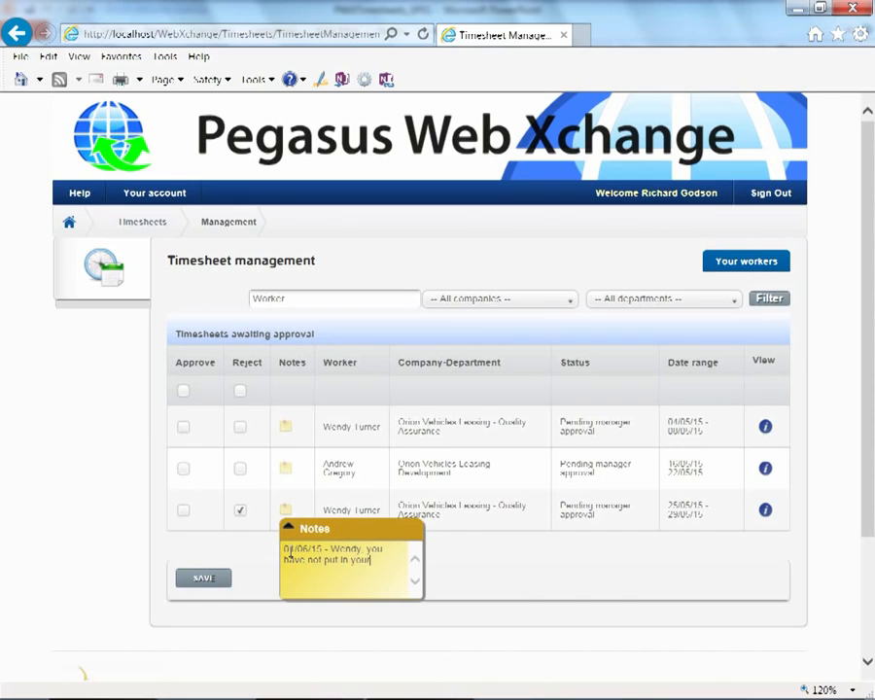
{"action": "type", "text": " travelling time to Milton Keyne"}
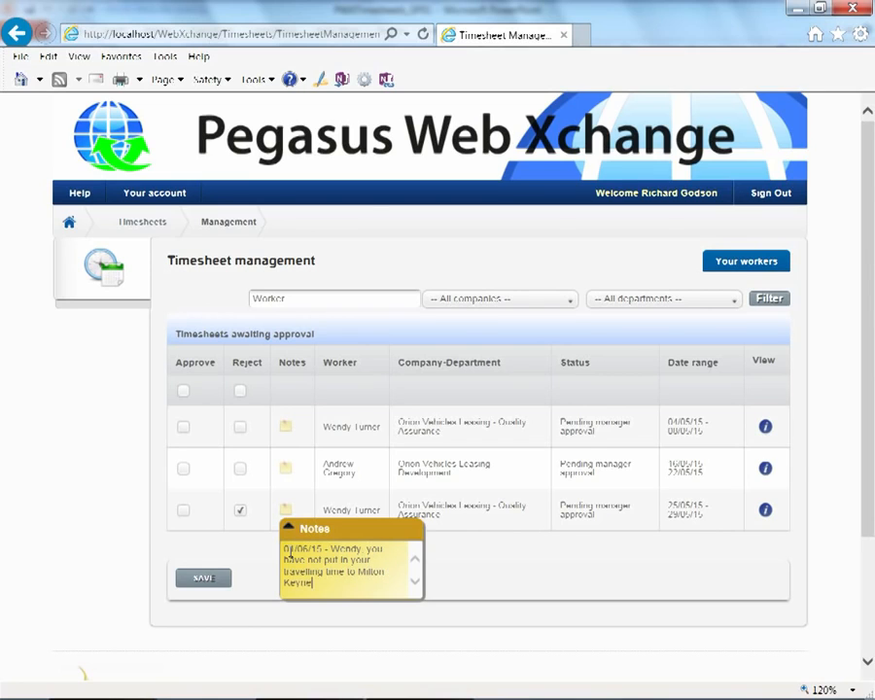
{"action": "type", "text": "s - RG"}
{"action": "left_click", "coordinate": [288, 527]}
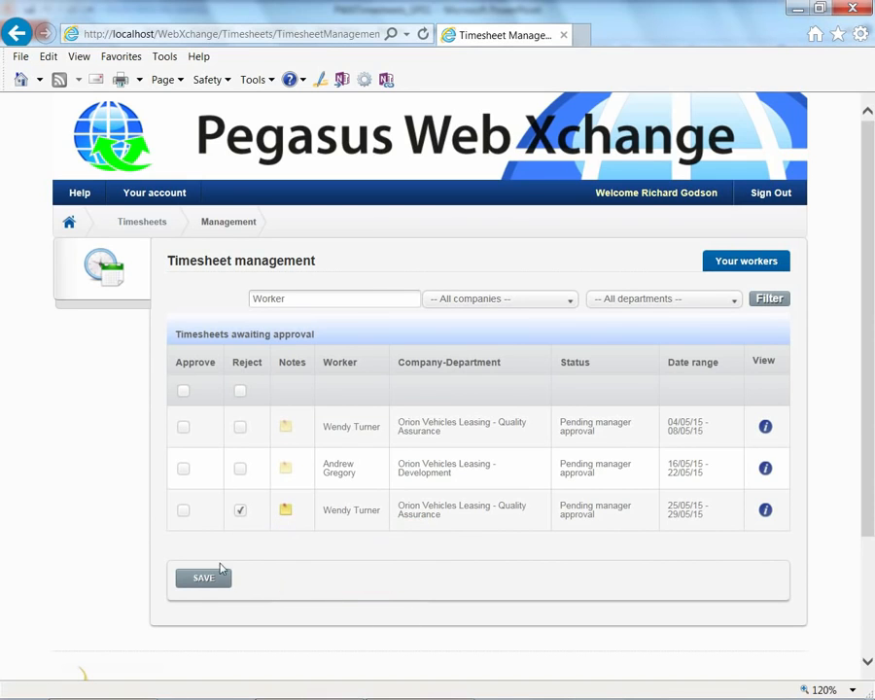
{"action": "left_click", "coordinate": [218, 579]}
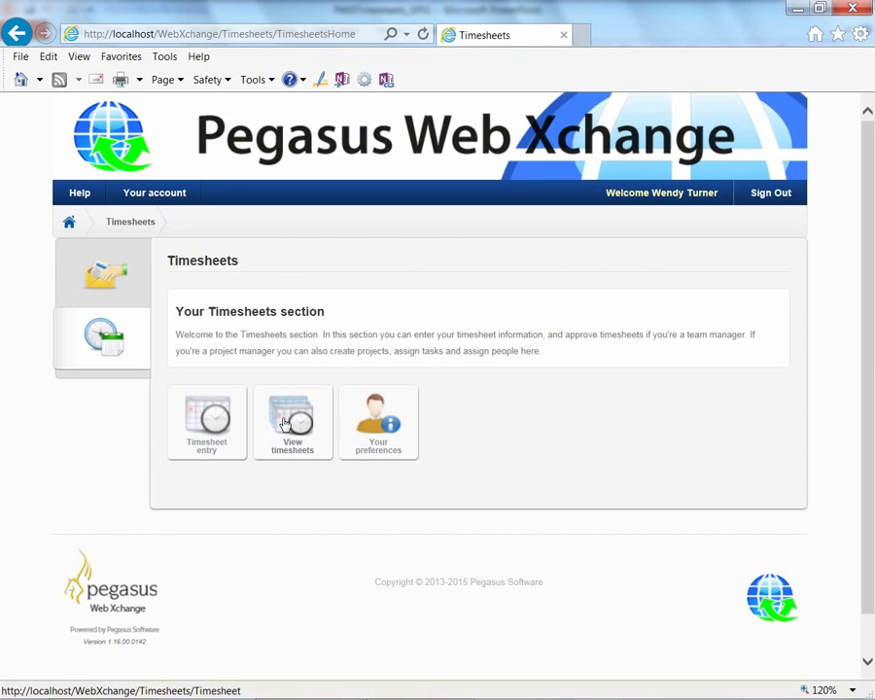
Open the 25/05/2015 - 29/05/2015 timesheet for editing and add an Admin - Travel activity with 2.50 hours on Thursday 28/05.
{"action": "left_click", "coordinate": [285, 424]}
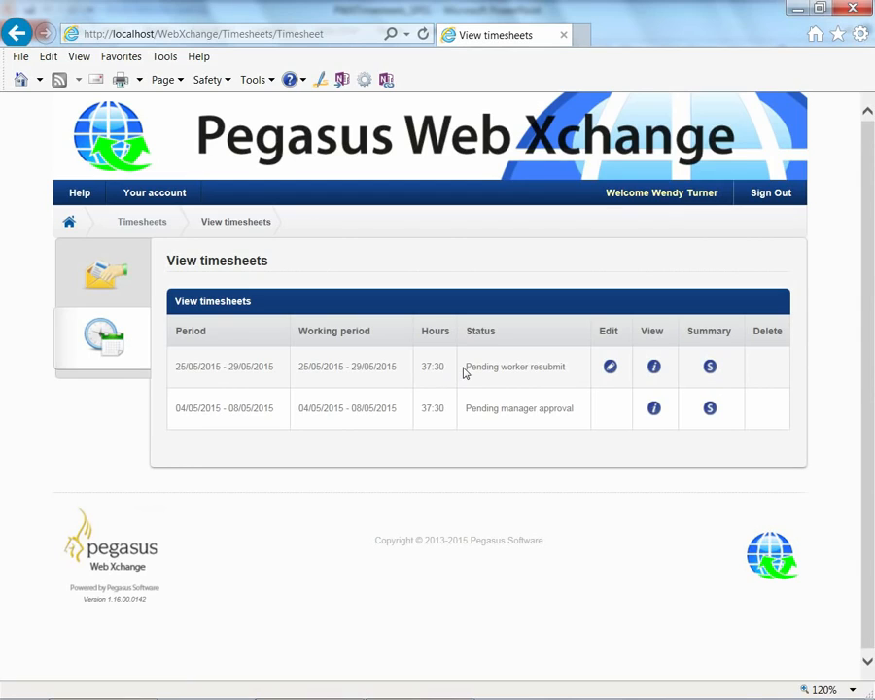
{"action": "left_click", "coordinate": [611, 367]}
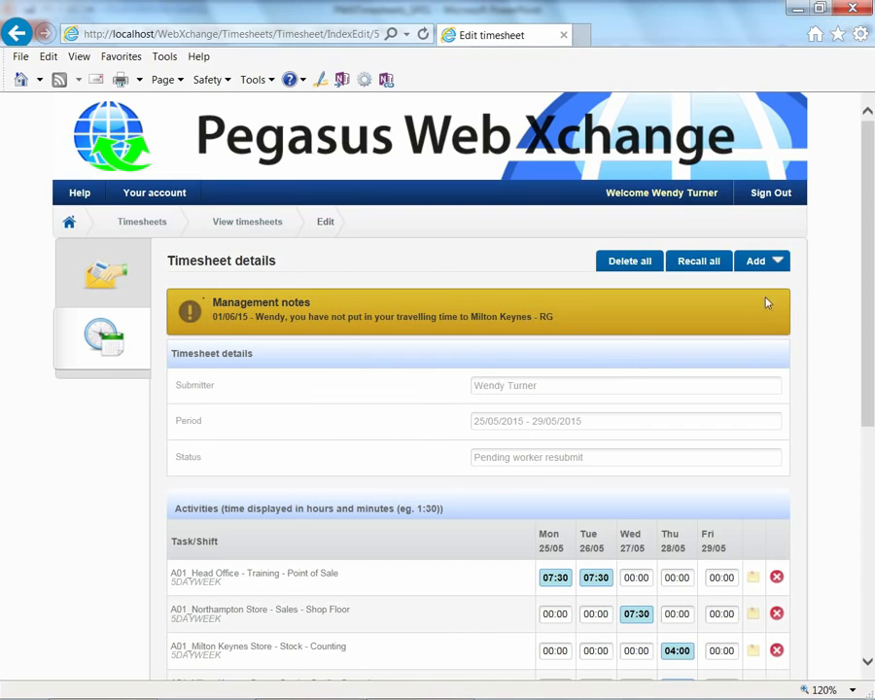
{"action": "left_click", "coordinate": [777, 262]}
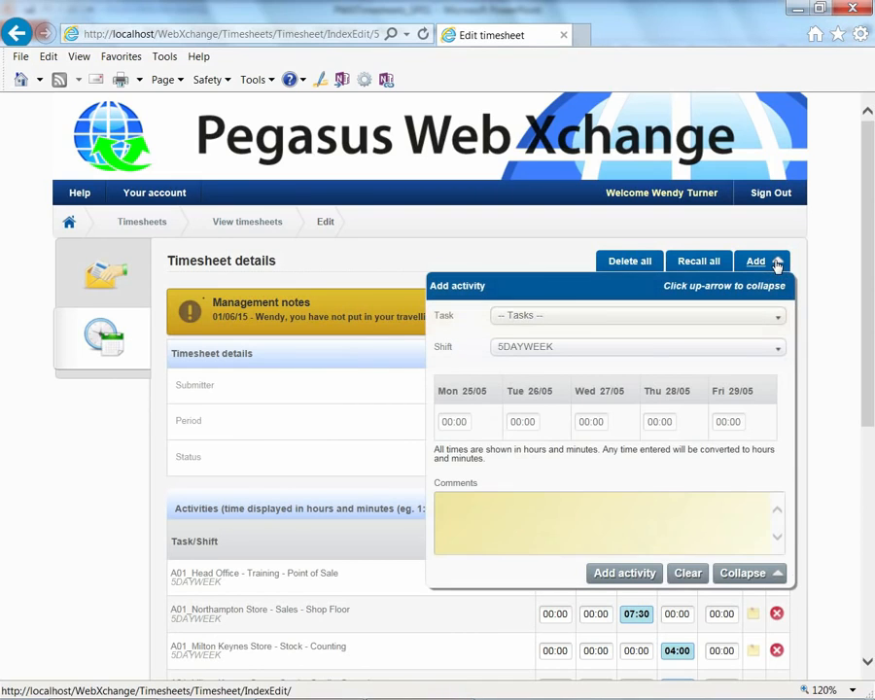
{"action": "left_click", "coordinate": [777, 317]}
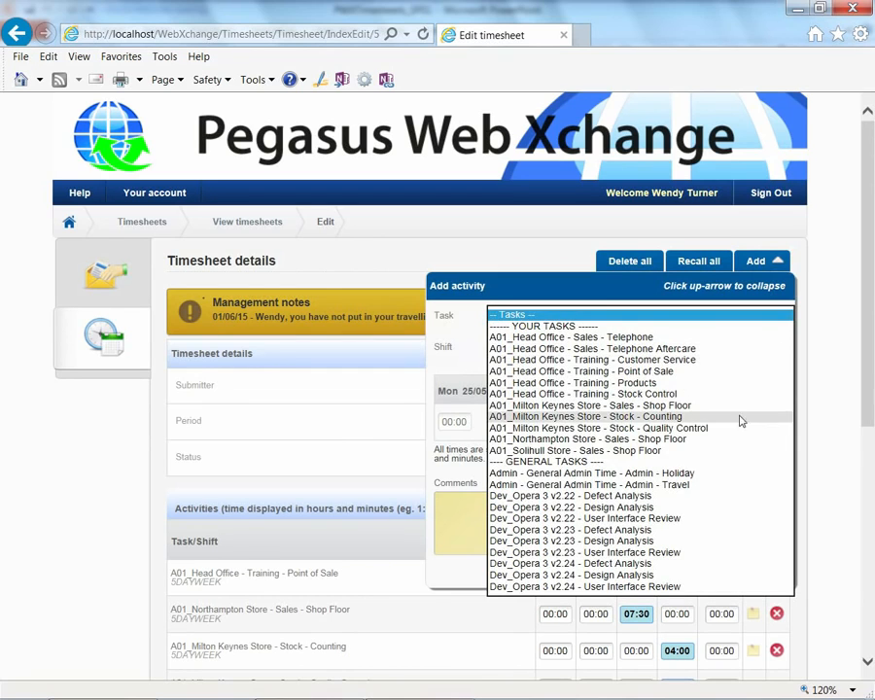
{"action": "left_click", "coordinate": [734, 489]}
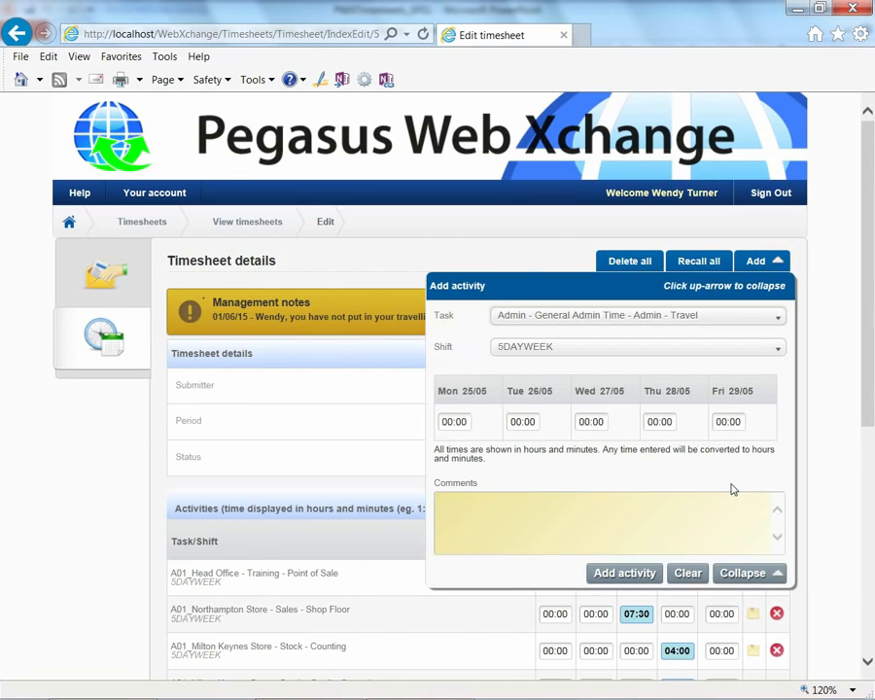
{"action": "left_click", "coordinate": [665, 422]}
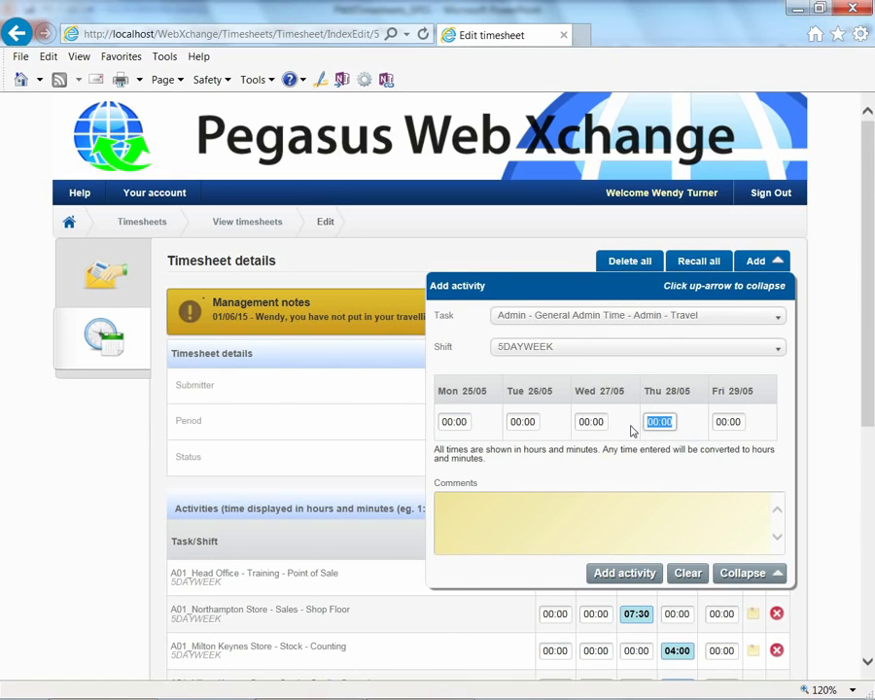
{"action": "type", "text": "2.50"}
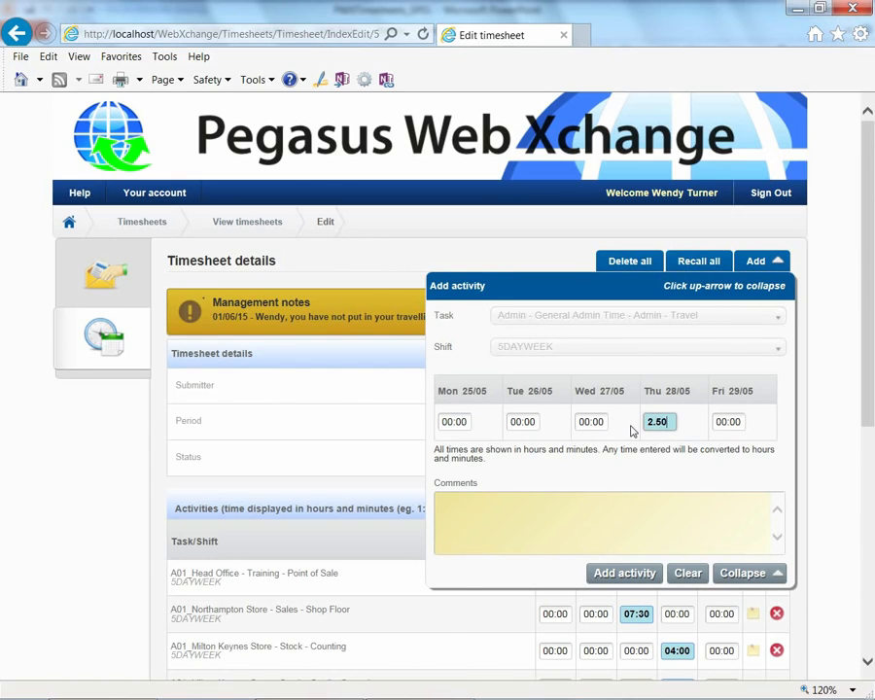
{"action": "left_click", "coordinate": [628, 574]}
{"action": "left_click", "coordinate": [734, 573]}
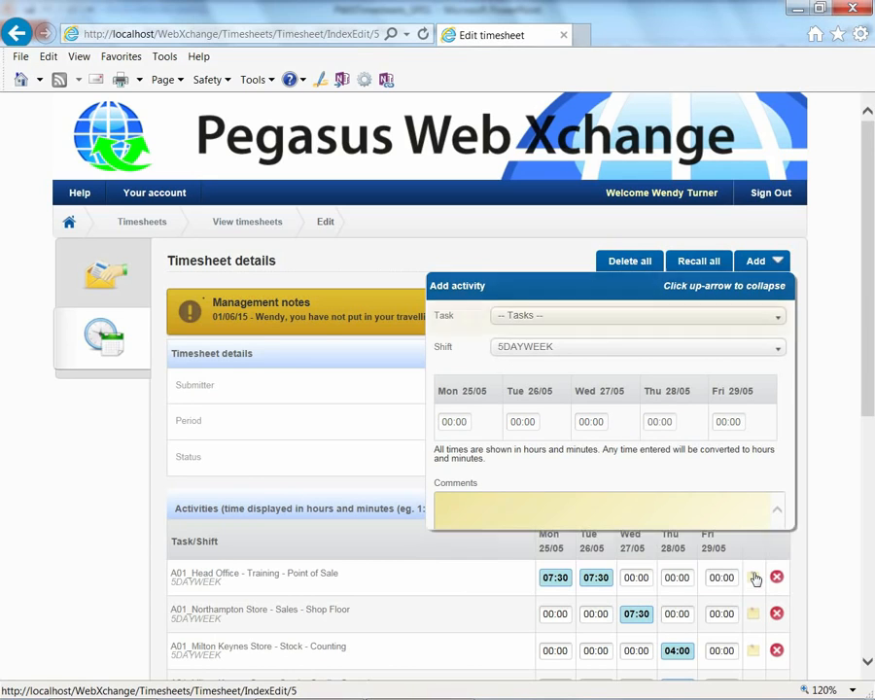
Comment "01/06/15 - Thanks", the manager's first name and "I forgot that, corrected now" on the Admin - Travel activity, and submit the timesheet.
{"action": "left_click_drag", "start_coordinate": [866, 403], "coordinate": [872, 553]}
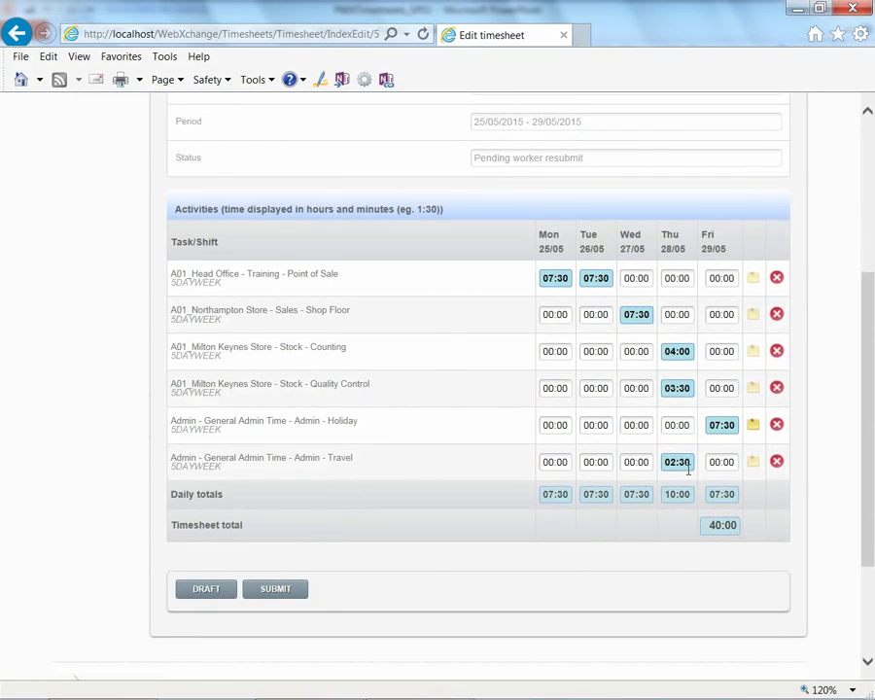
{"action": "left_click", "coordinate": [755, 465]}
{"action": "left_click", "coordinate": [730, 498]}
{"action": "type", "text": "01/06/15 - "}
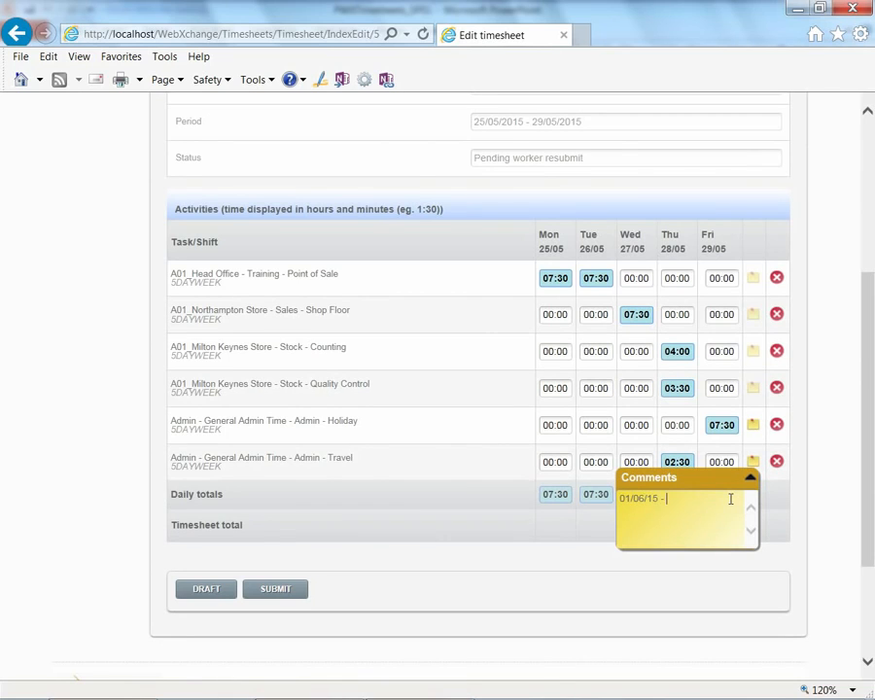
{"action": "type", "text": "Thanks Richard, I forgot that, "}
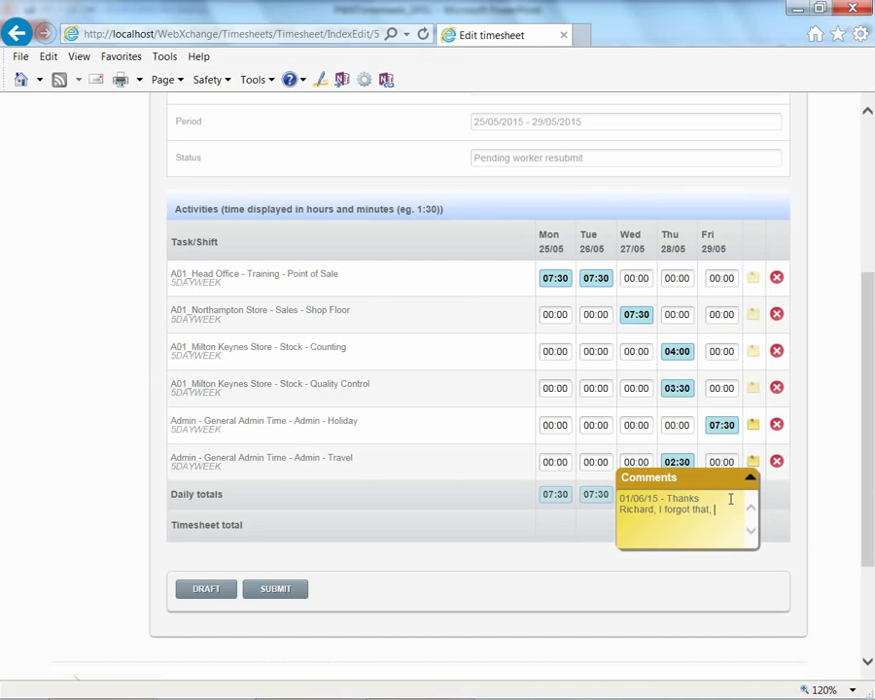
{"action": "type", "text": "corrected now"}
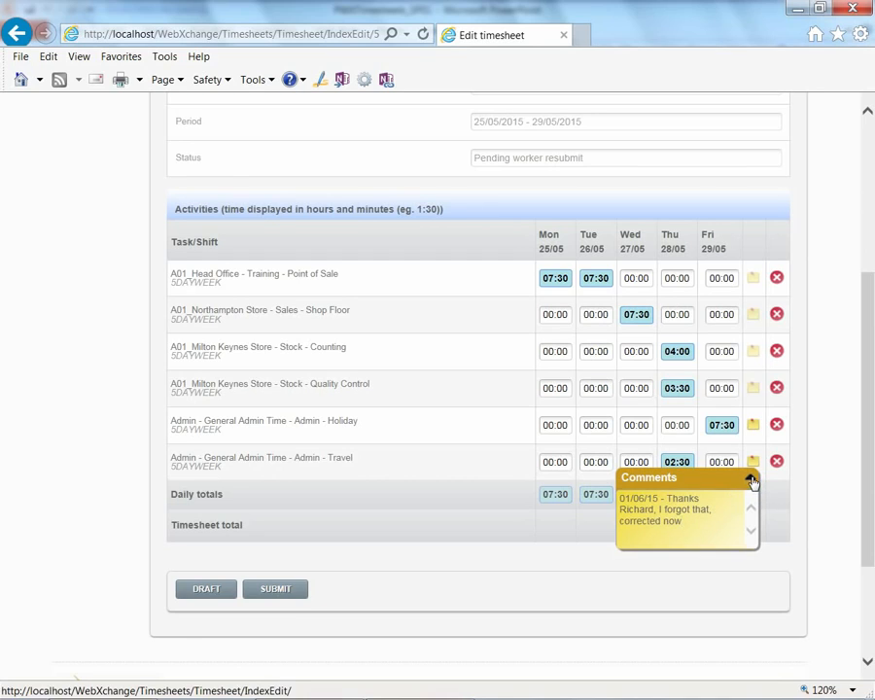
{"action": "left_click", "coordinate": [751, 478]}
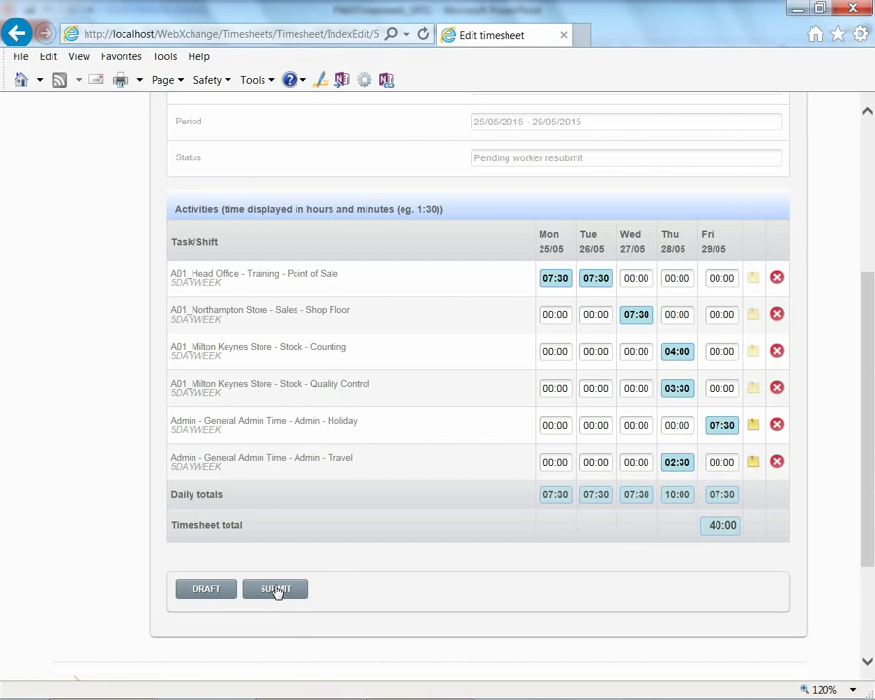
{"action": "left_click", "coordinate": [276, 589]}
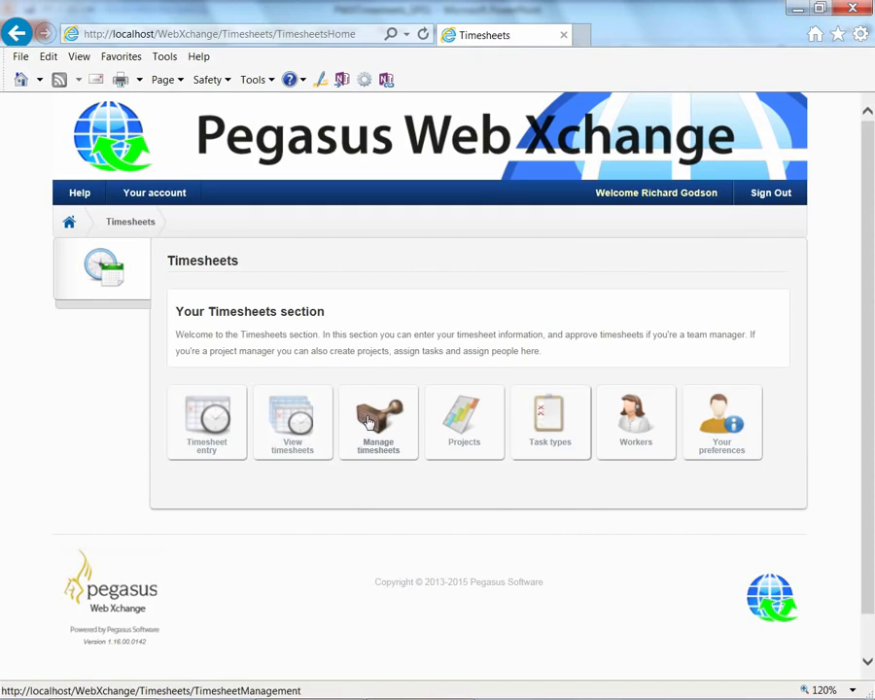
As manager, view the resubmitted 25/05/15 - 29/05/15 timesheet in timesheet management, read its Admin - Travel comment, and close it.
{"action": "left_click", "coordinate": [369, 420]}
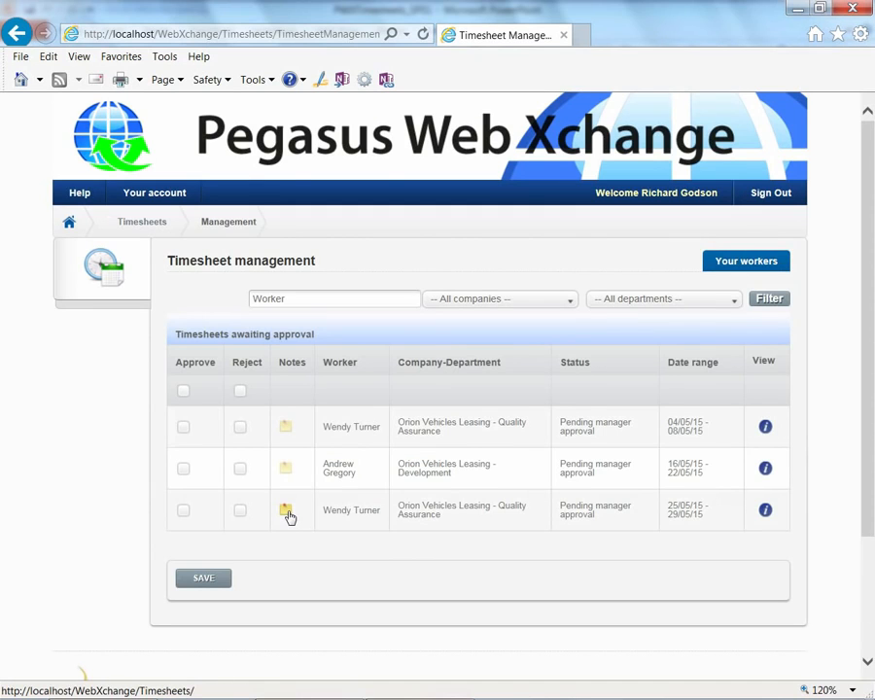
{"action": "mouse_move", "coordinate": [289, 516]}
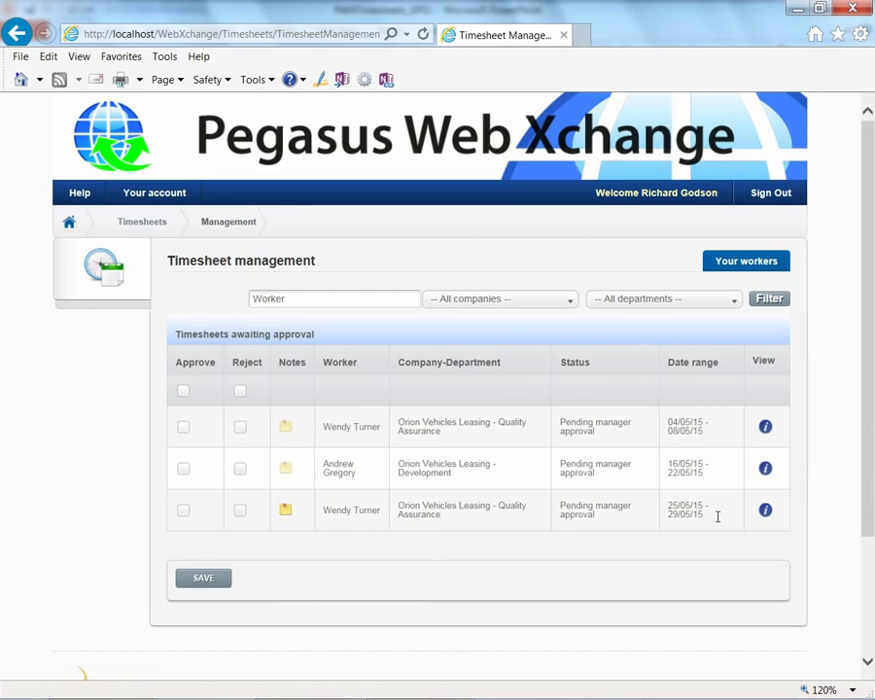
{"action": "left_click", "coordinate": [764, 511]}
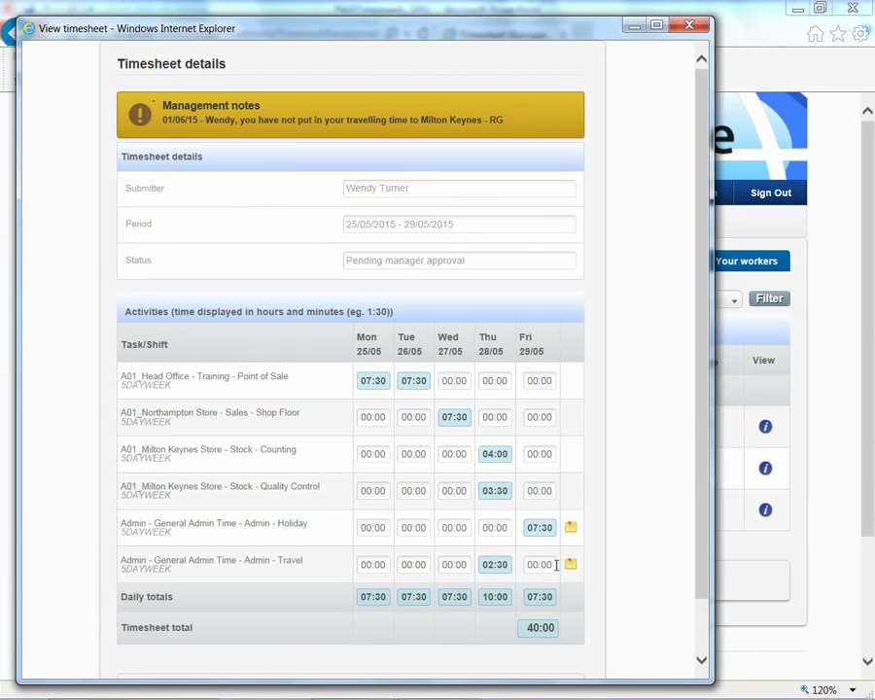
{"action": "mouse_move", "coordinate": [569, 566]}
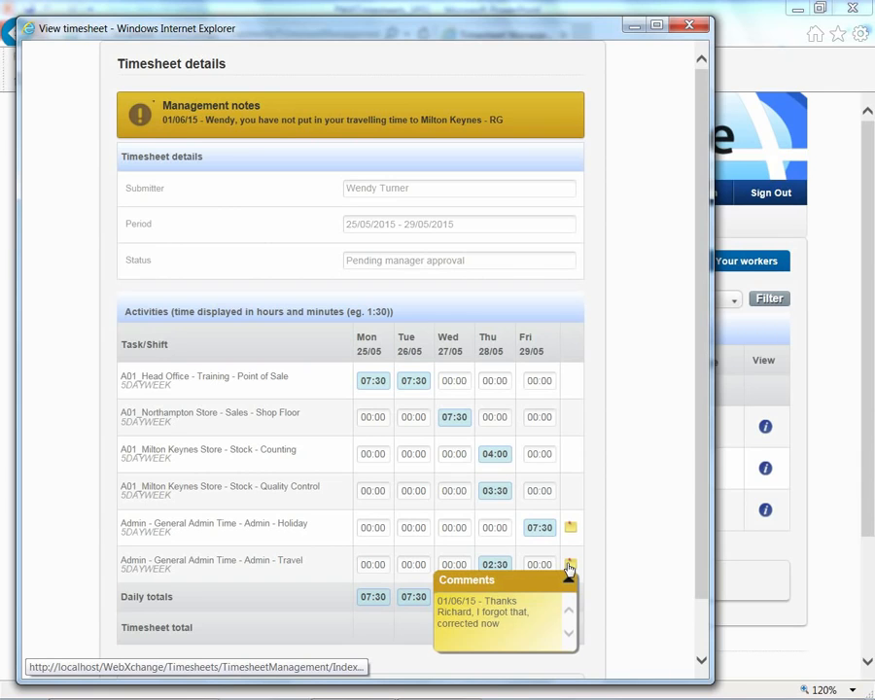
{"action": "scroll", "coordinate": [688, 466], "scroll_direction": "down", "scroll_amount": 1}
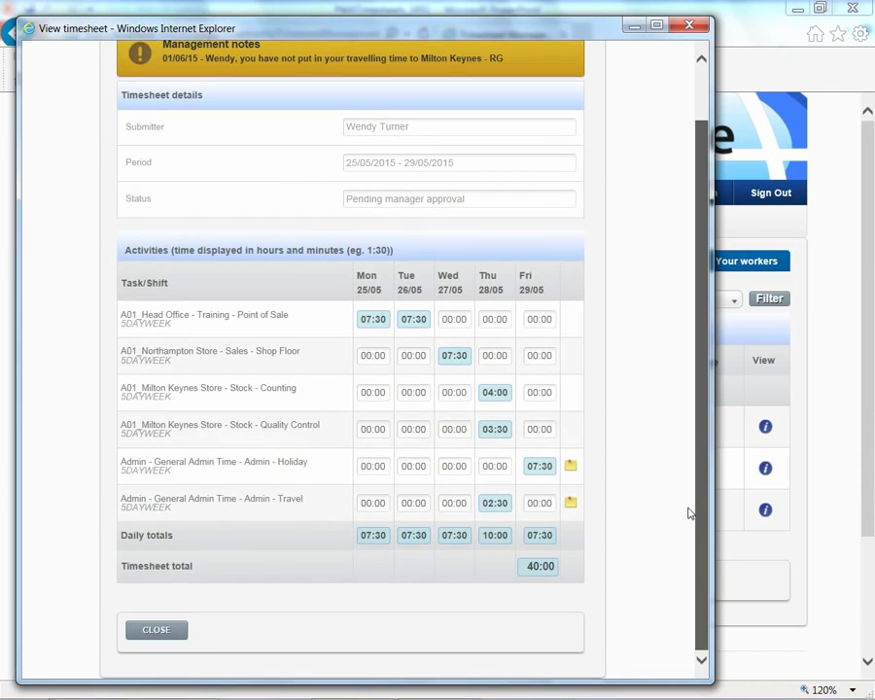
{"action": "left_click", "coordinate": [158, 630]}
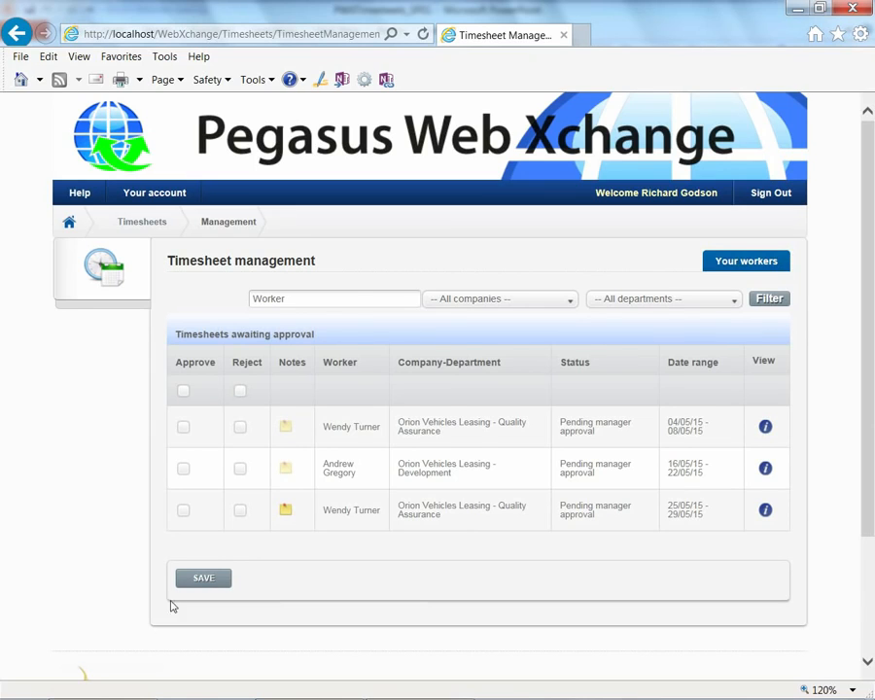
Approve and save the 25/05/15 - 29/05/15 timesheet, and open the timesheet list from the worker's account.
{"action": "left_click", "coordinate": [184, 512]}
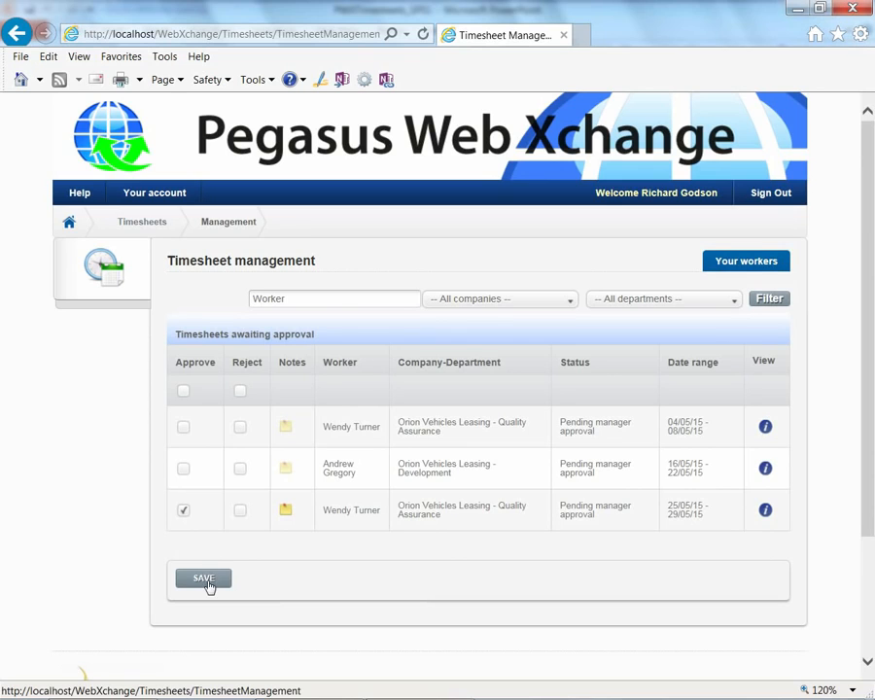
{"action": "left_click", "coordinate": [204, 578]}
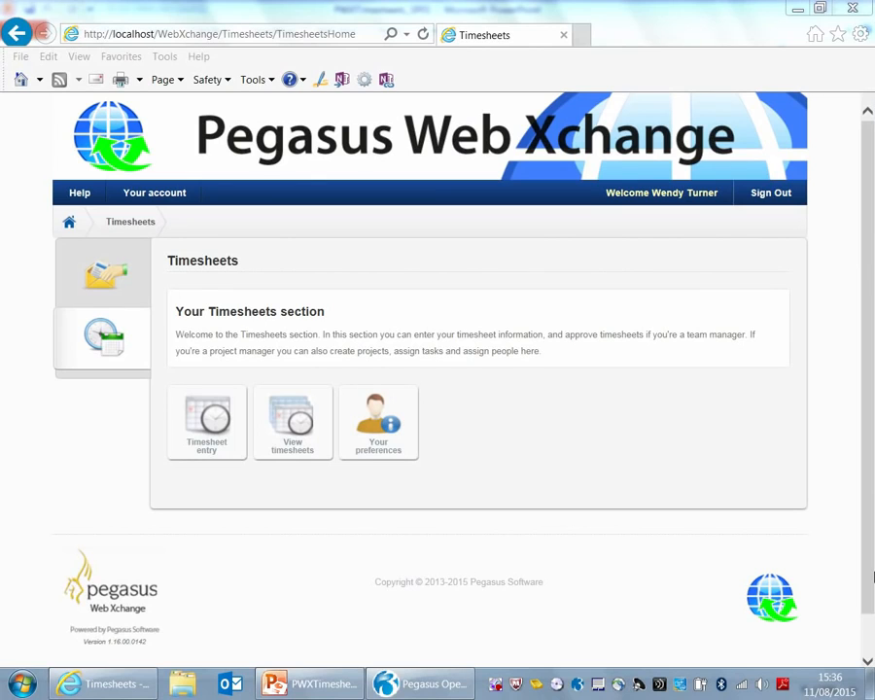
{"action": "left_click", "coordinate": [298, 421]}
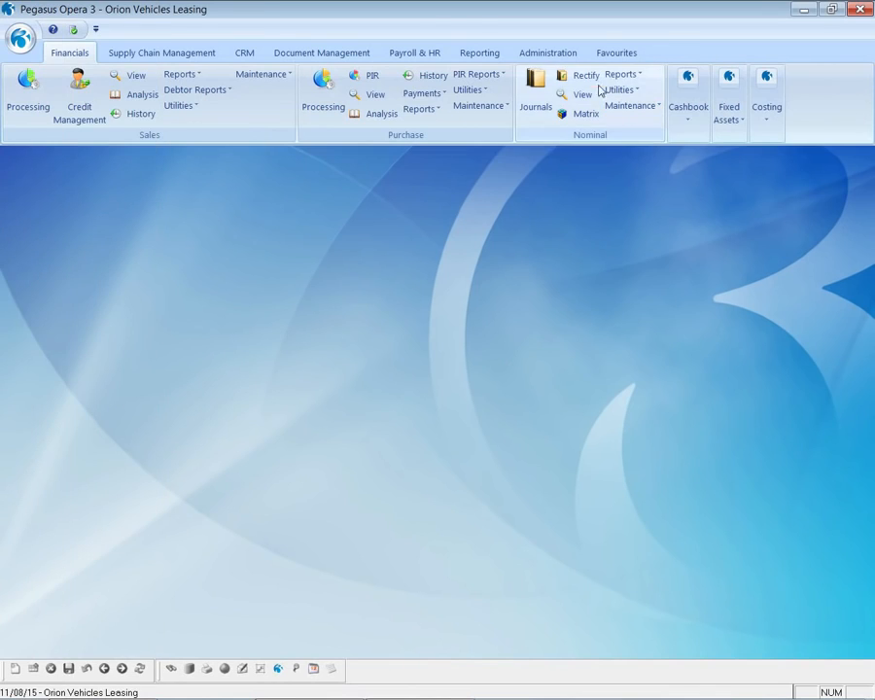
In Pegasus Opera 3, open the PWX Centre, check the Timesheets data to import, and show the company-level view.
{"action": "left_click", "coordinate": [548, 52]}
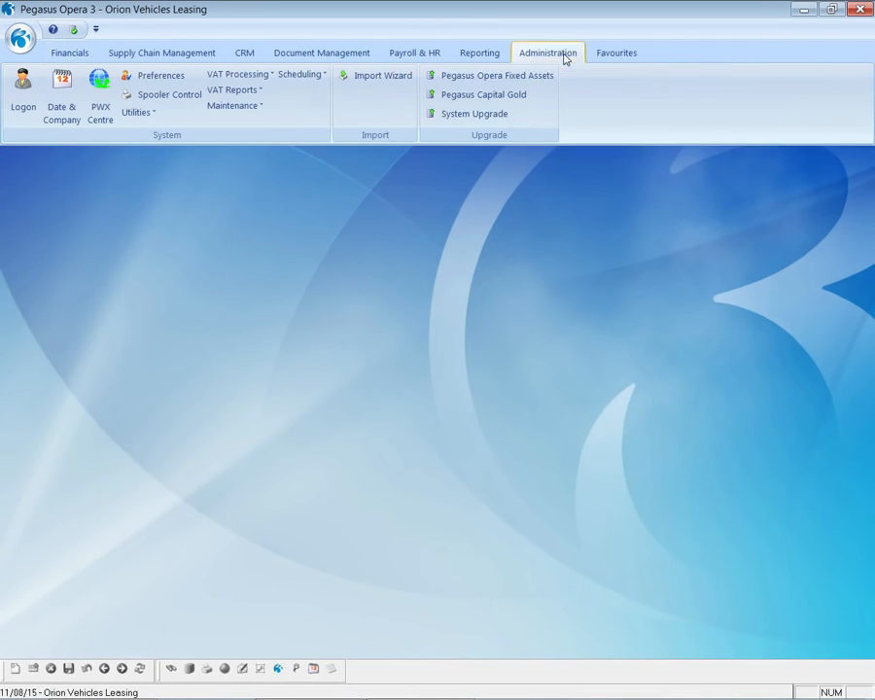
{"action": "left_click", "coordinate": [101, 95]}
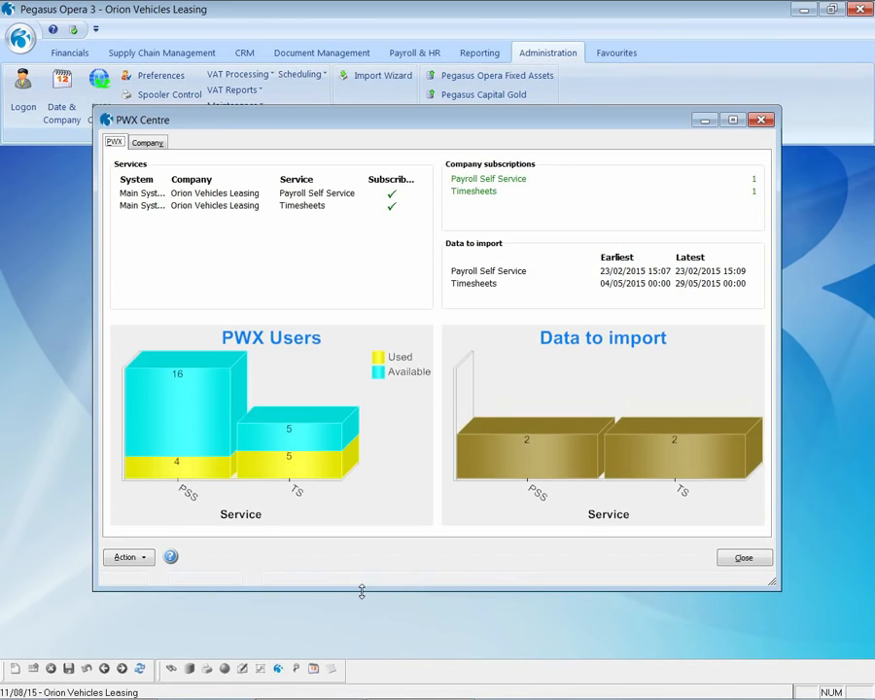
{"action": "mouse_move", "coordinate": [654, 465]}
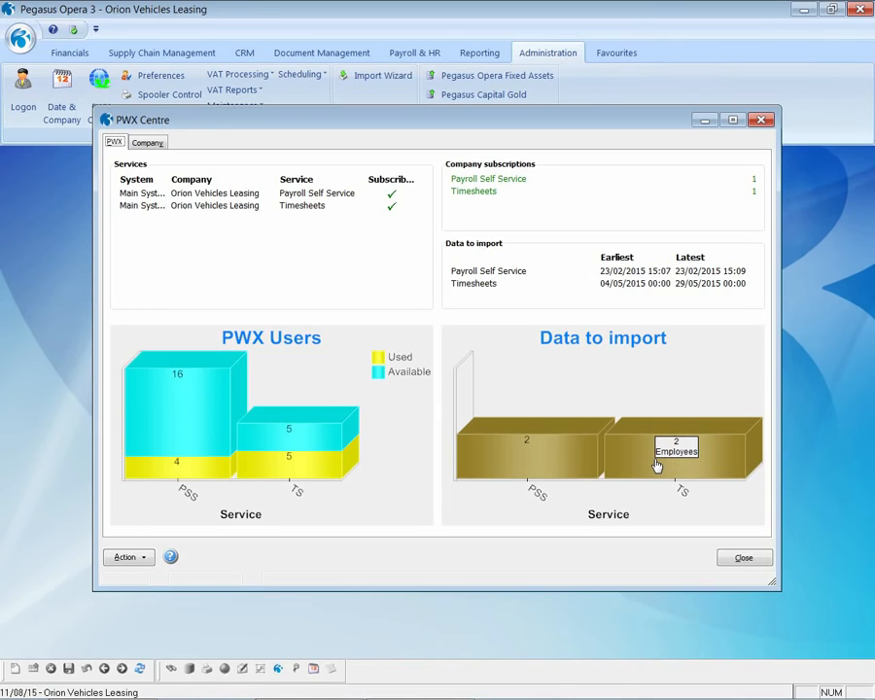
{"action": "left_click", "coordinate": [148, 142]}
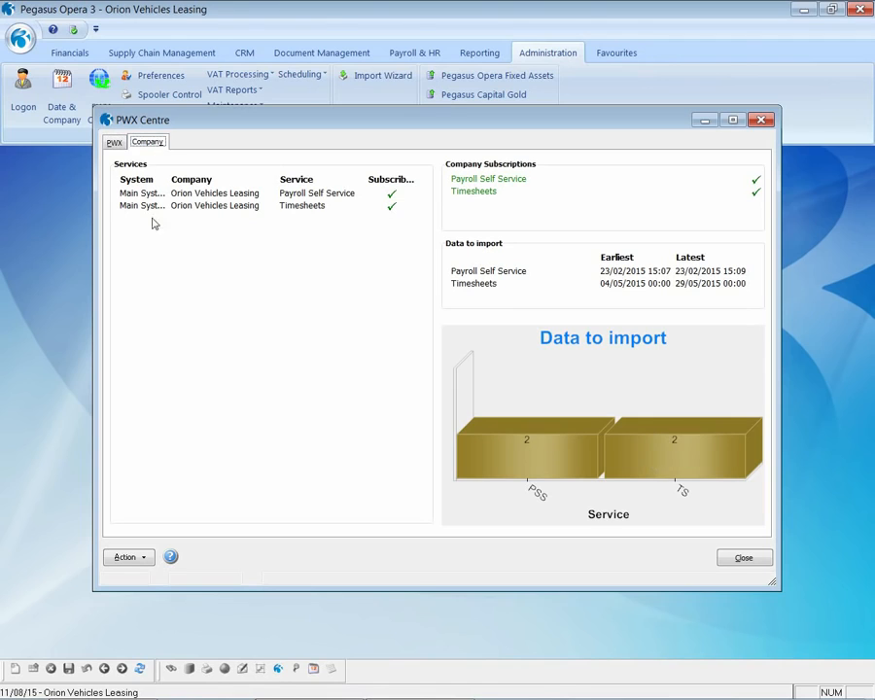
Start the timesheet import for the Monthly group with date to 11/08/2015 and PWX departments BA to TEST.
{"action": "left_click", "coordinate": [129, 561]}
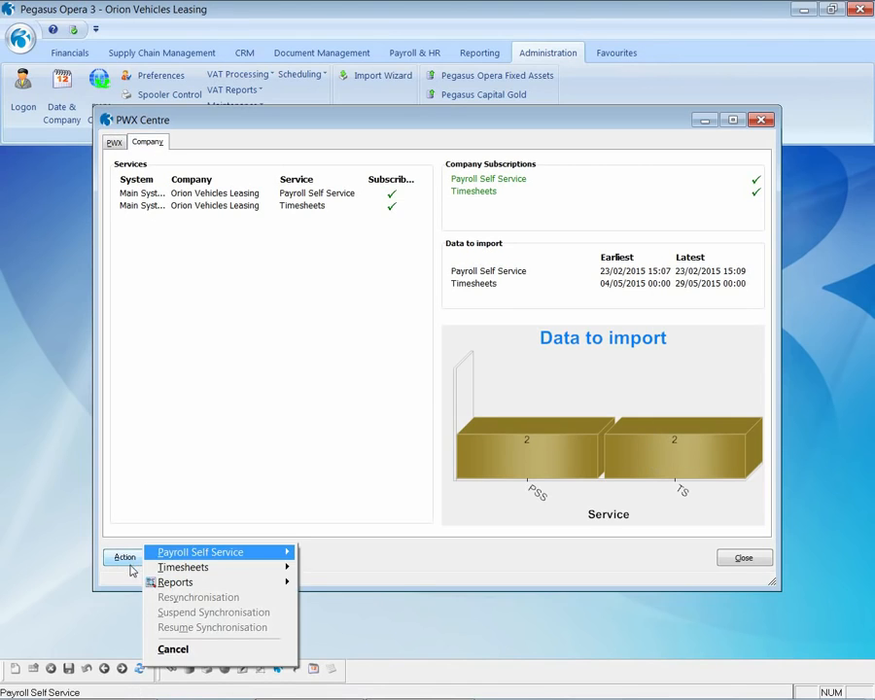
{"action": "mouse_move", "coordinate": [161, 584]}
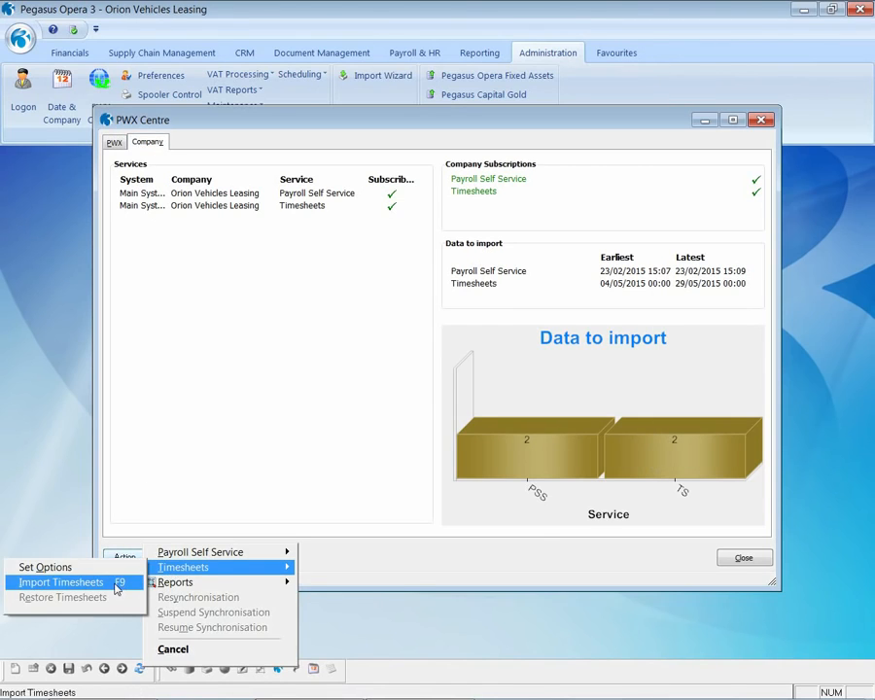
{"action": "left_click", "coordinate": [119, 581]}
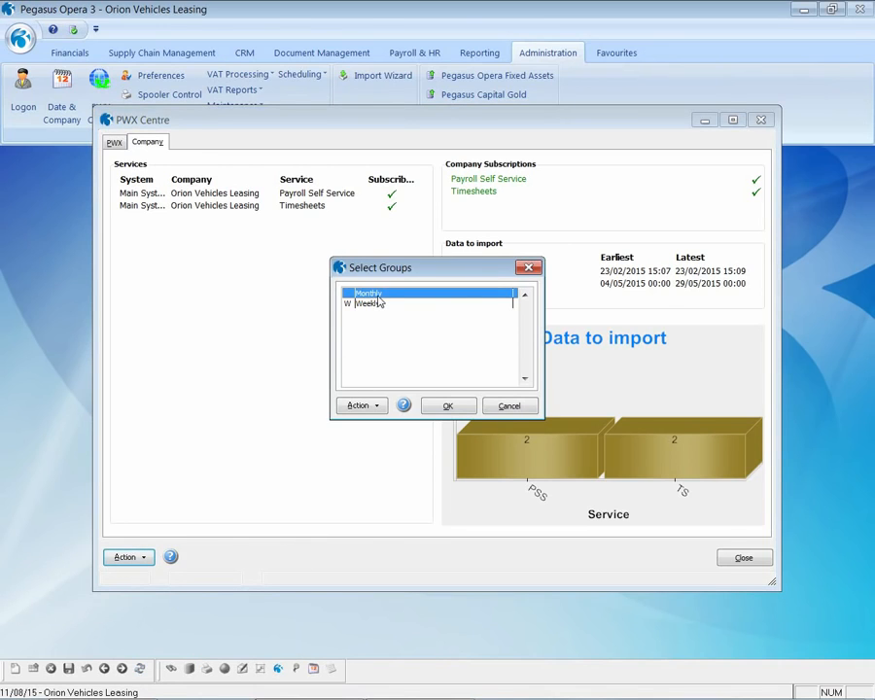
{"action": "left_click", "coordinate": [447, 408]}
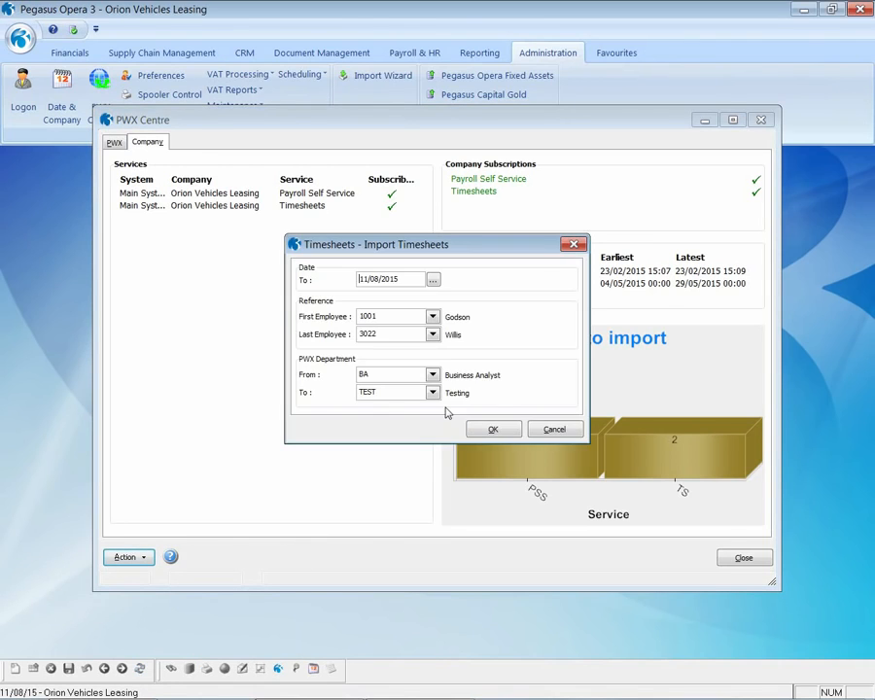
{"action": "left_click", "coordinate": [495, 430]}
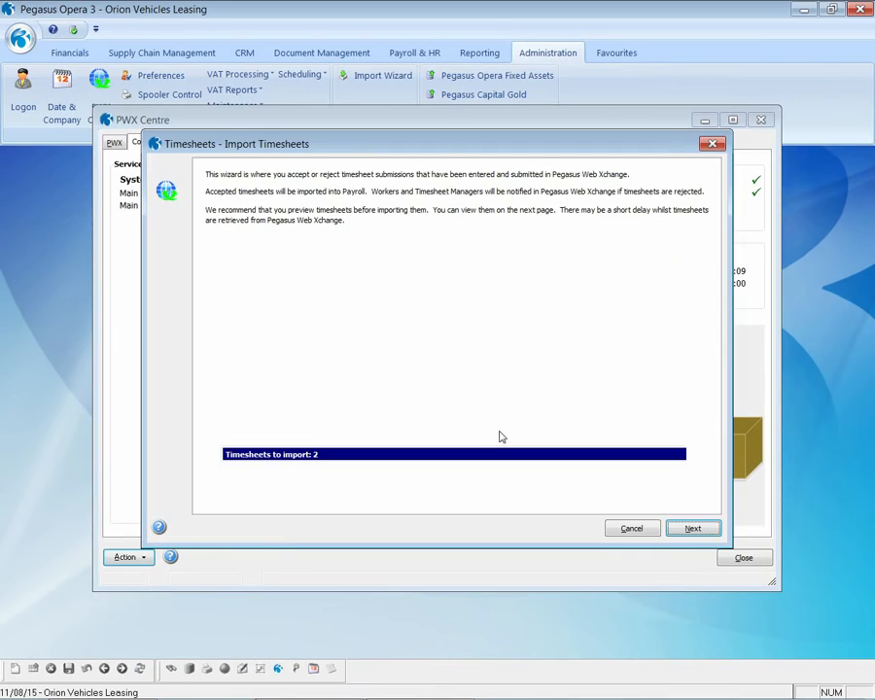
Continue the timesheet import and publish a preview of the timesheets to the screen.
{"action": "left_click", "coordinate": [690, 530]}
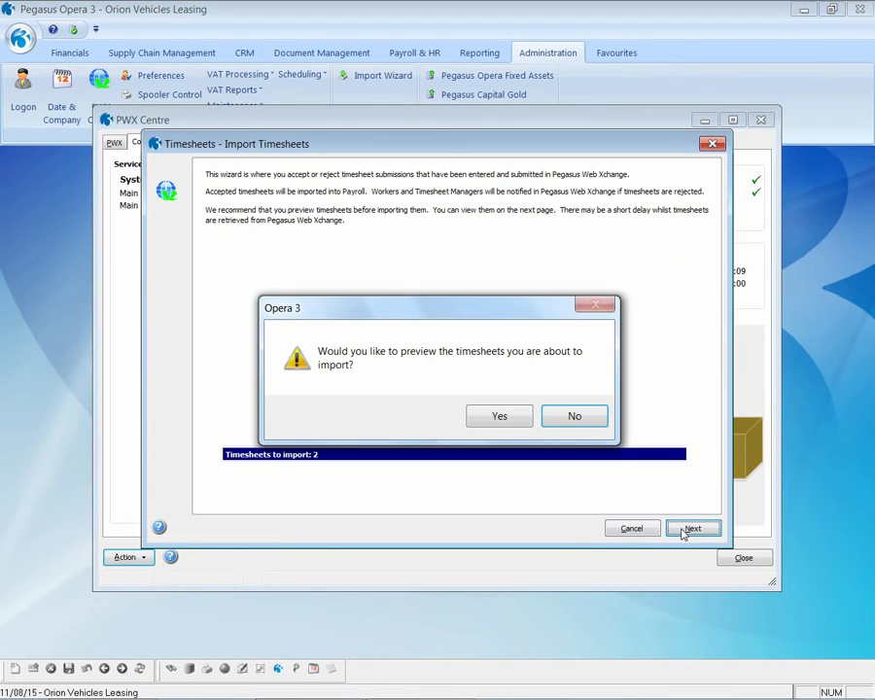
{"action": "left_click", "coordinate": [498, 416]}
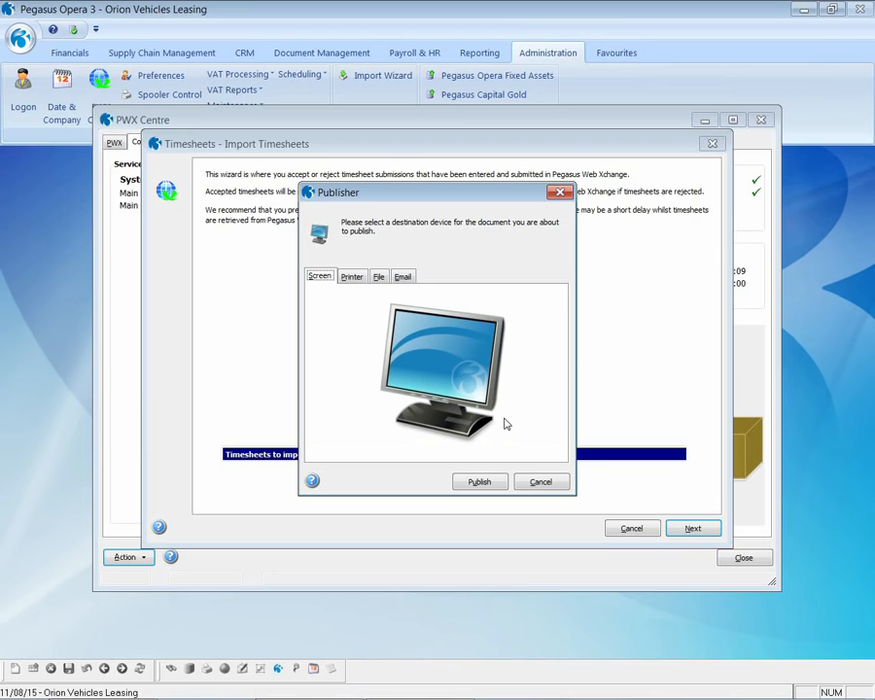
{"action": "left_click", "coordinate": [486, 485]}
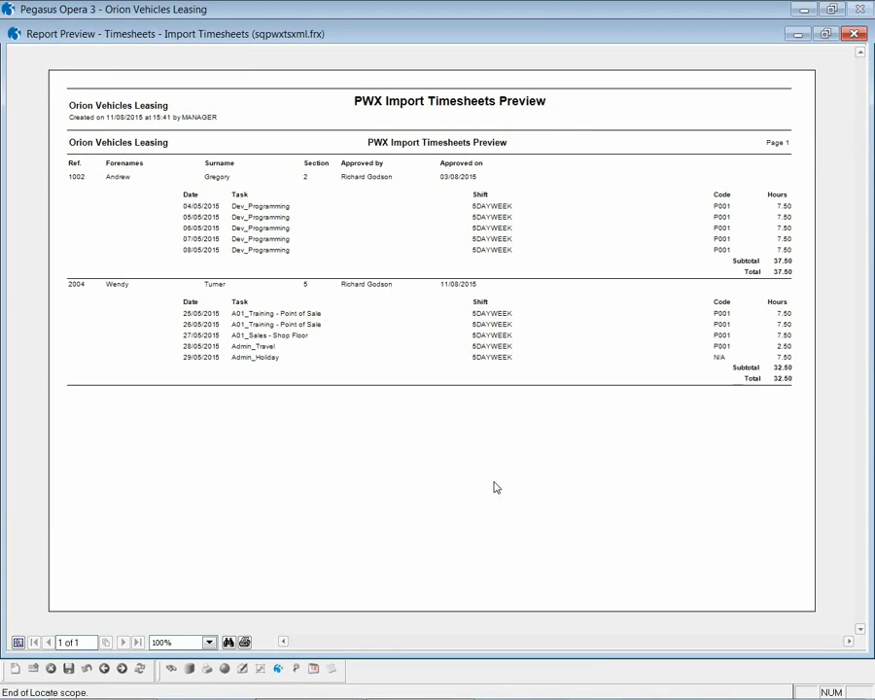
Close the import preview, then view the detailed breakdown of the Development timesheet and return to the authorisation list.
{"action": "left_click", "coordinate": [854, 34]}
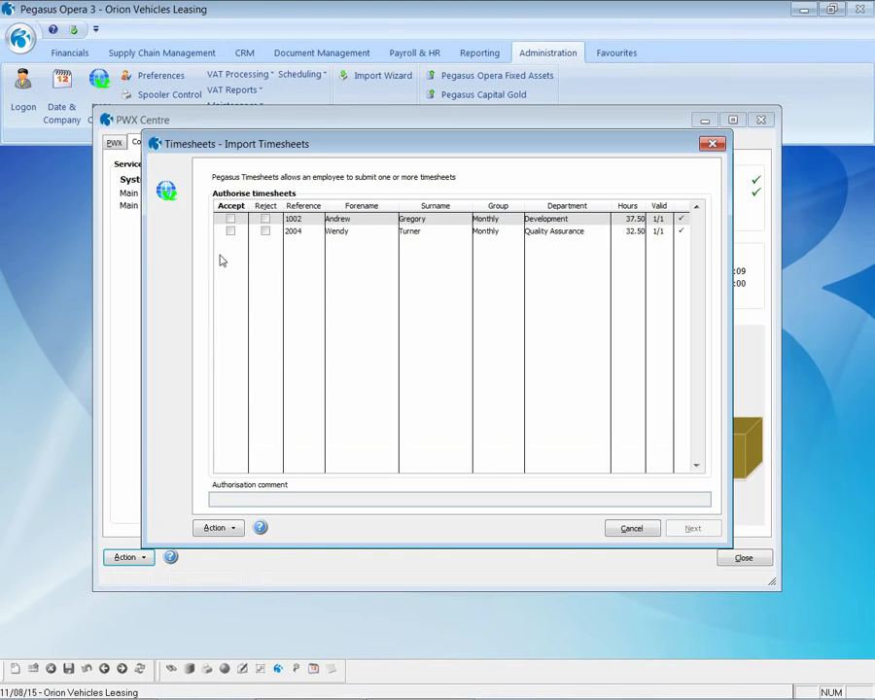
{"action": "left_click", "coordinate": [219, 529]}
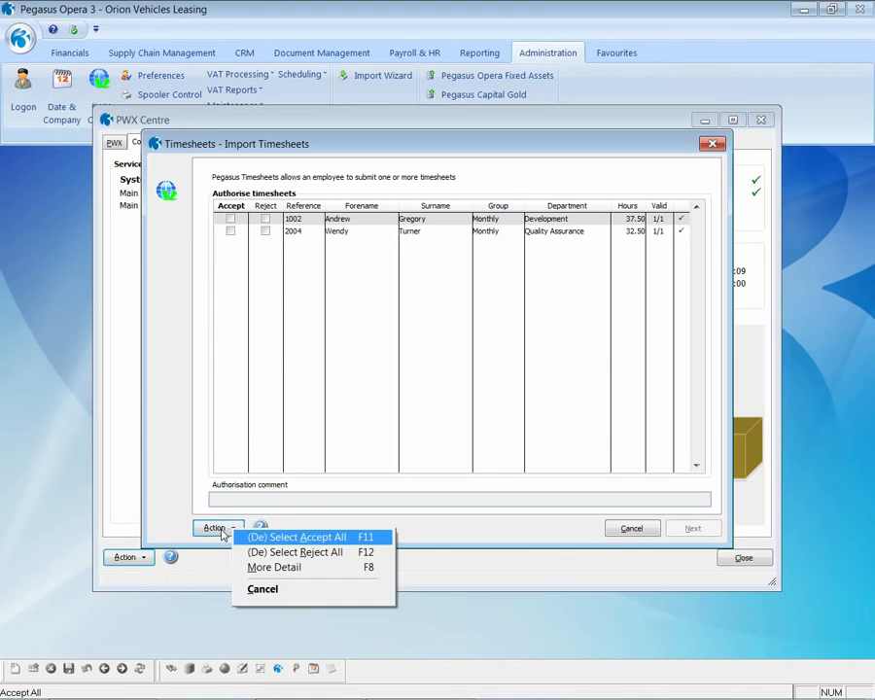
{"action": "left_click", "coordinate": [260, 568]}
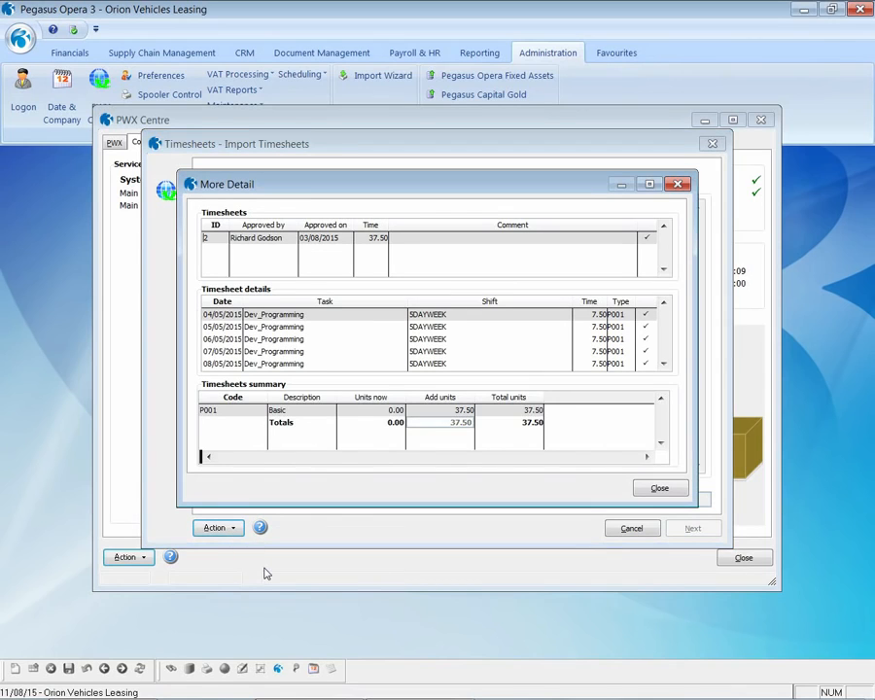
{"action": "left_click", "coordinate": [654, 490]}
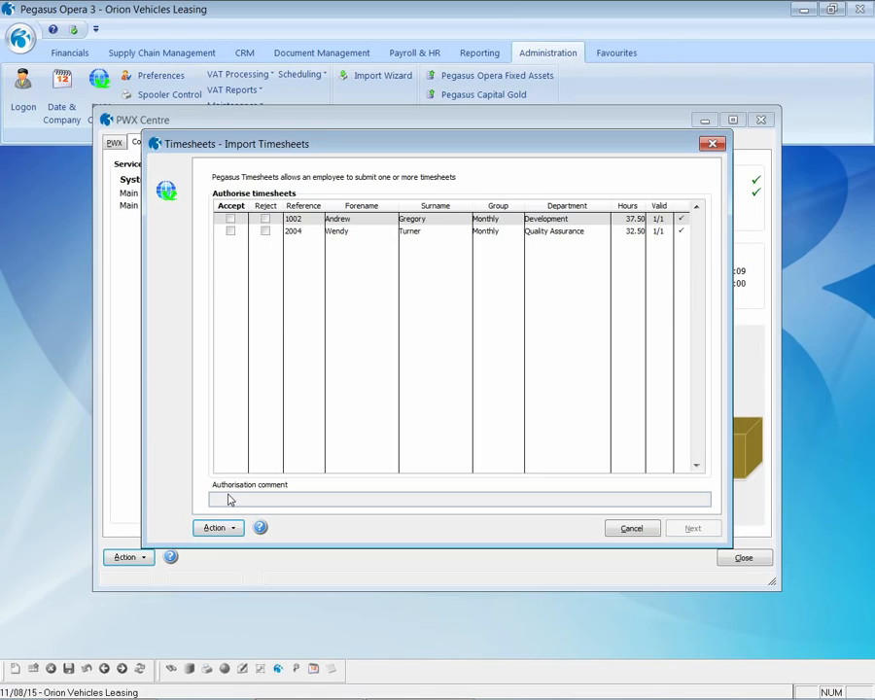
Accept the Quality Assurance timesheet in the authorisation list and run its import into payroll.
{"action": "left_click", "coordinate": [230, 233]}
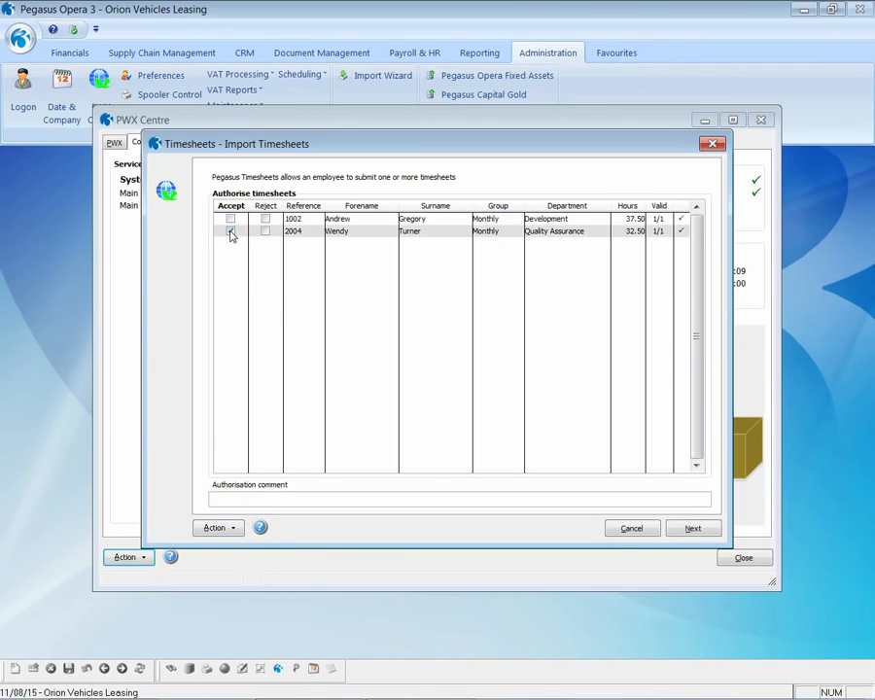
{"action": "left_click", "coordinate": [683, 532]}
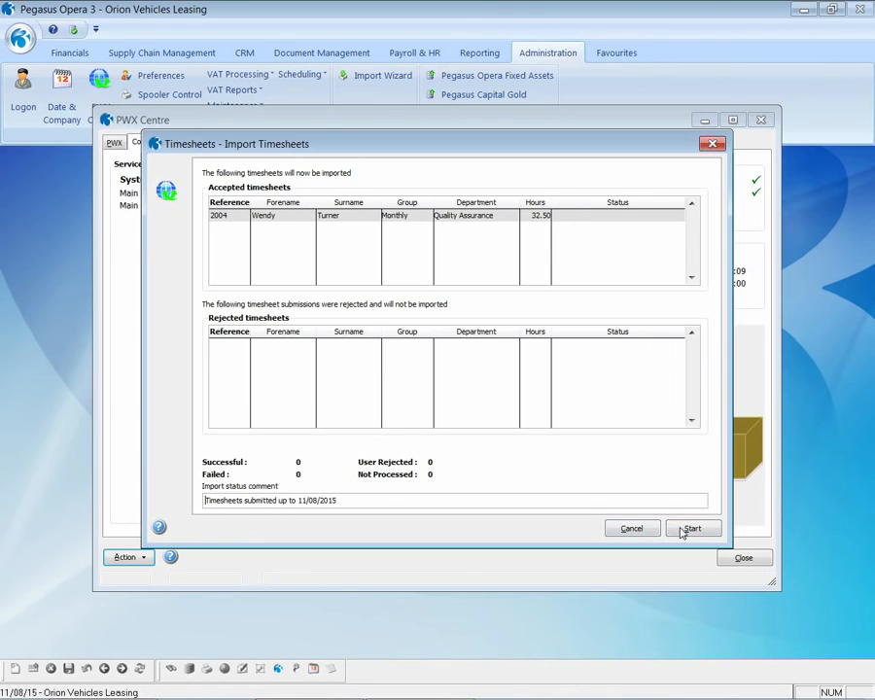
{"action": "left_click", "coordinate": [684, 532]}
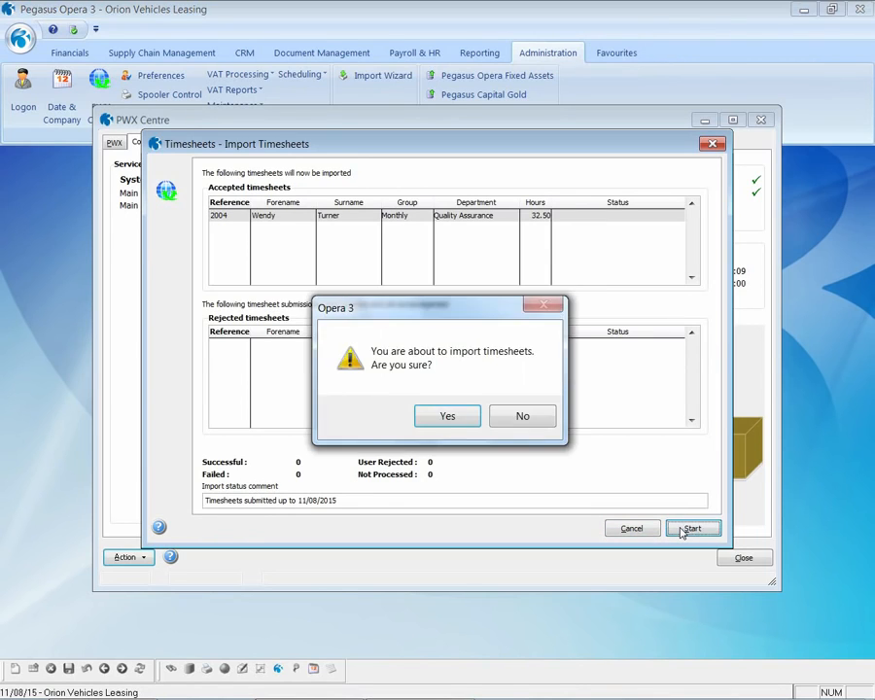
{"action": "left_click", "coordinate": [469, 415]}
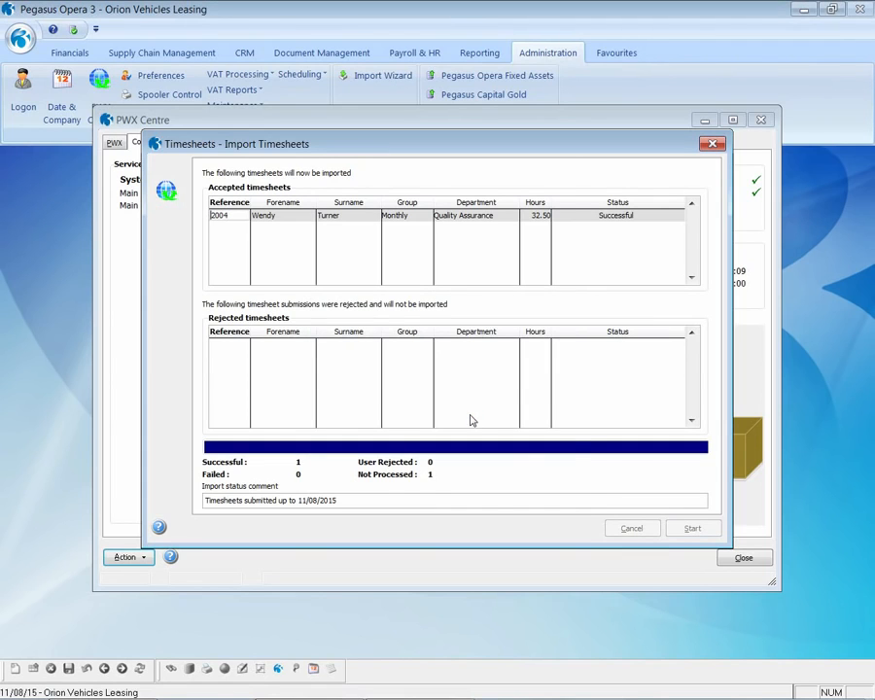
Preview the PWX Timesheet Submission Audit report, close it, and finish the timesheet import wizard.
{"action": "left_click", "coordinate": [486, 481]}
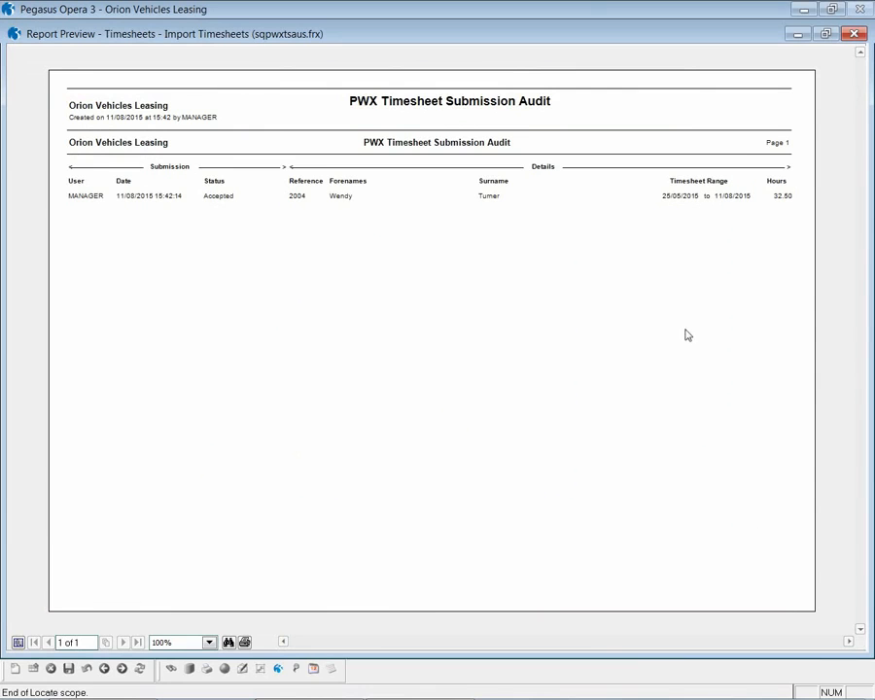
{"action": "left_click", "coordinate": [854, 33]}
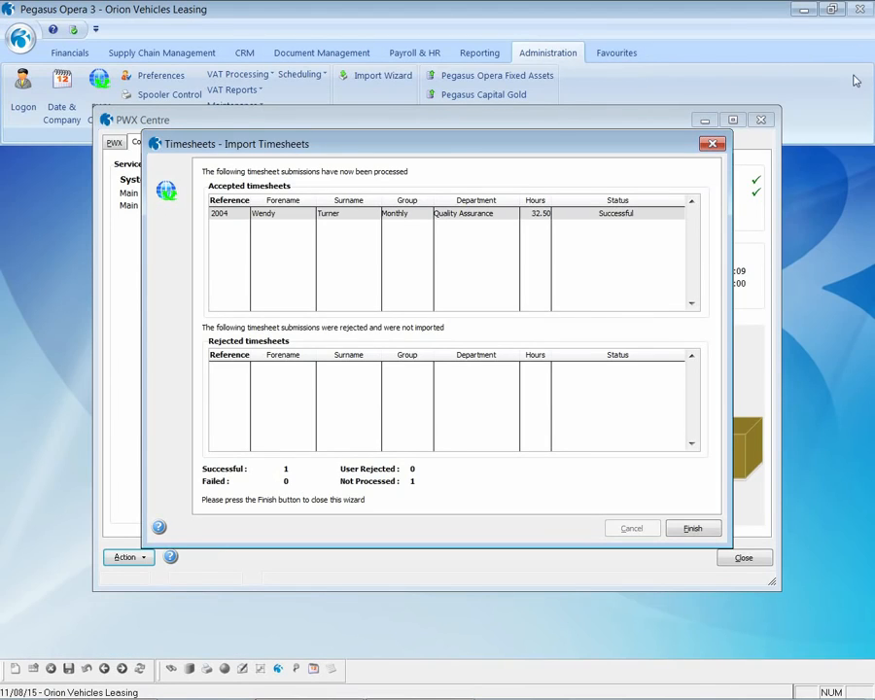
{"action": "left_click", "coordinate": [696, 528]}
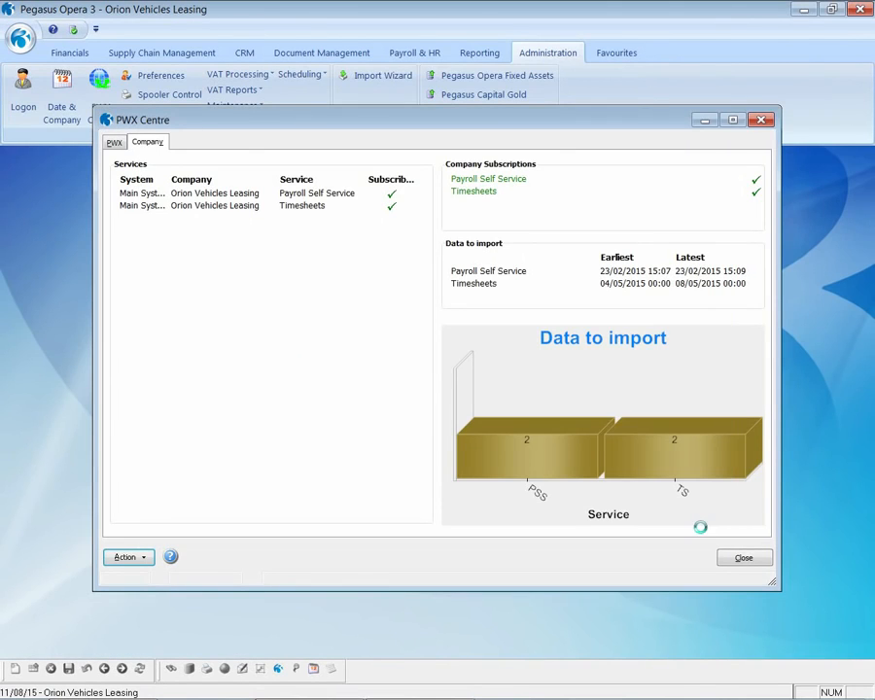
In Pegasus Web Xchange, view the worker's timesheets, and open the project activity filter from the manager's account.
{"action": "mouse_move", "coordinate": [689, 474]}
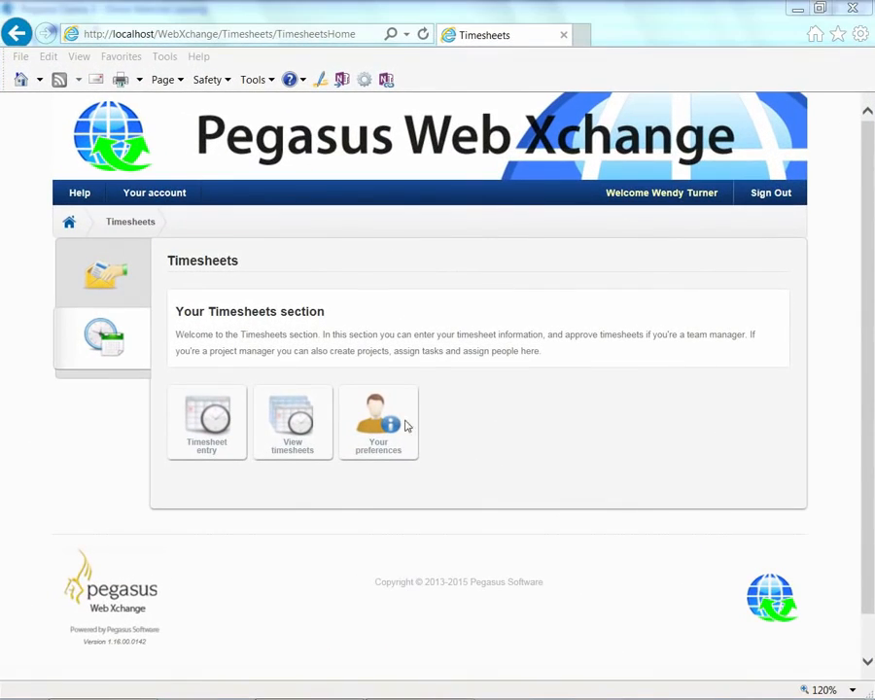
{"action": "left_click", "coordinate": [294, 420]}
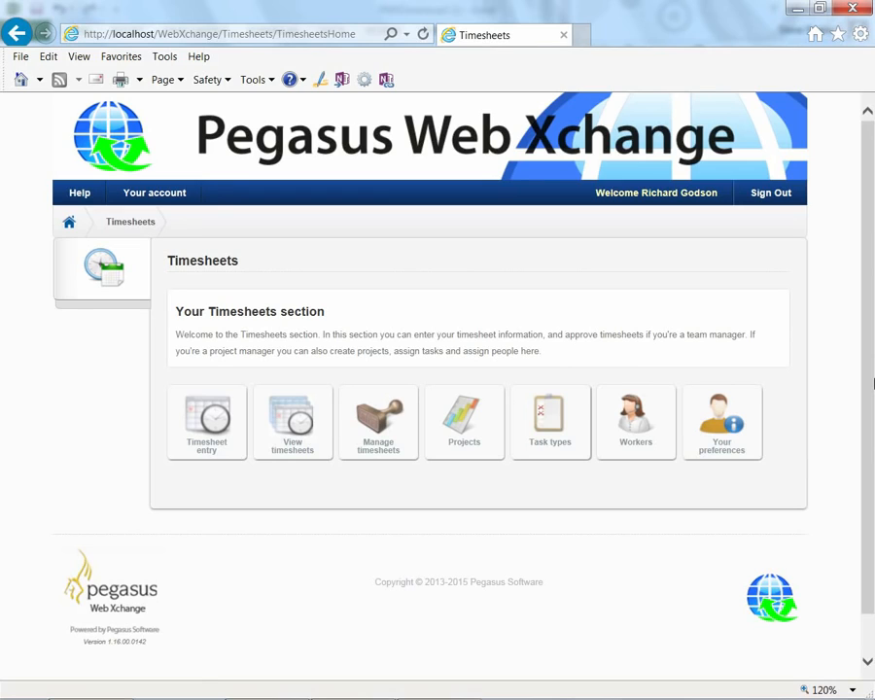
{"action": "left_click", "coordinate": [471, 445]}
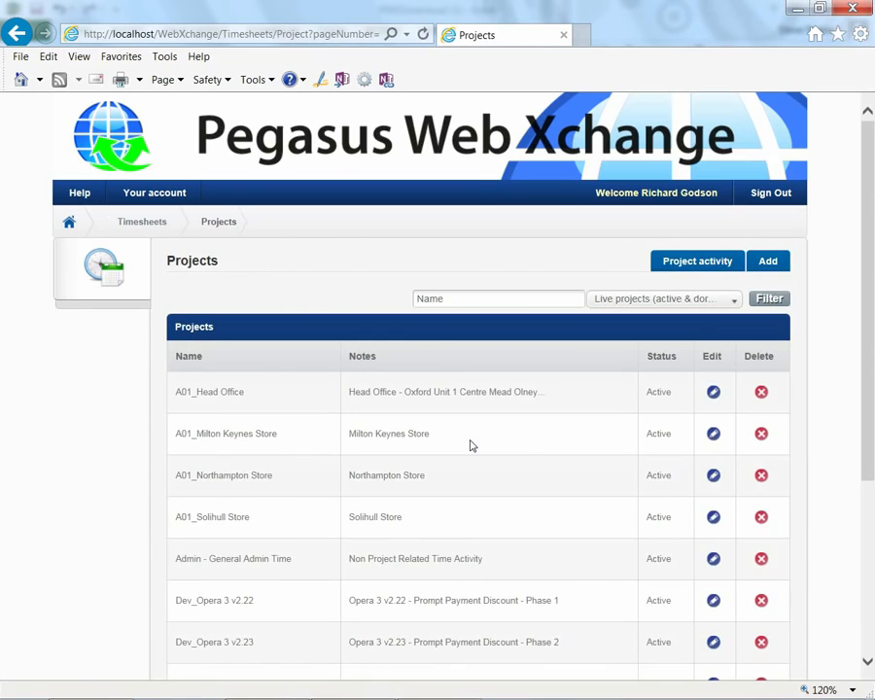
{"action": "left_click", "coordinate": [684, 264]}
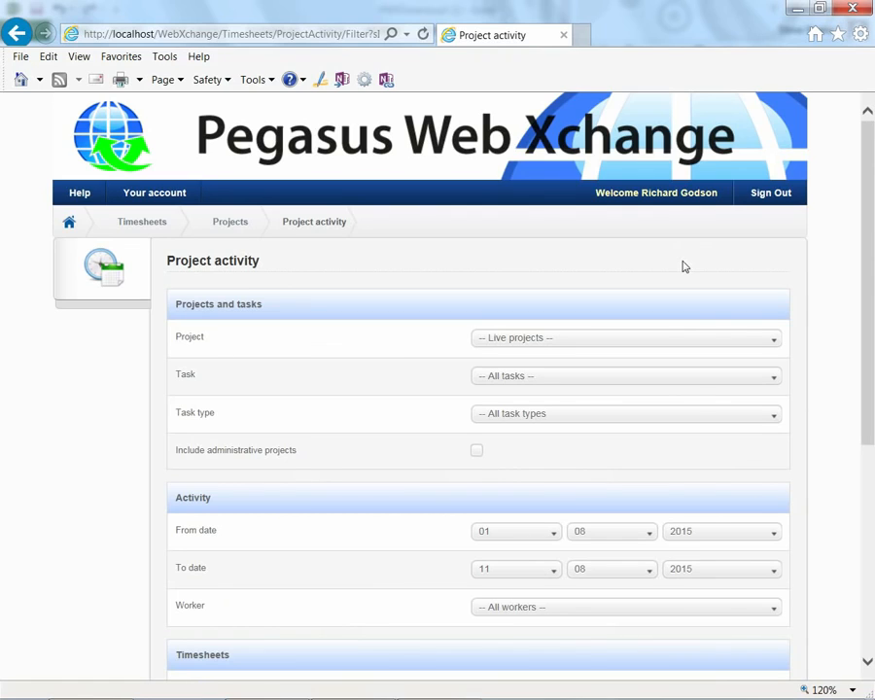
Filter the project activity by live projects, all task types and all workers, with the from date set to 01/08/2014.
{"action": "left_click", "coordinate": [774, 342]}
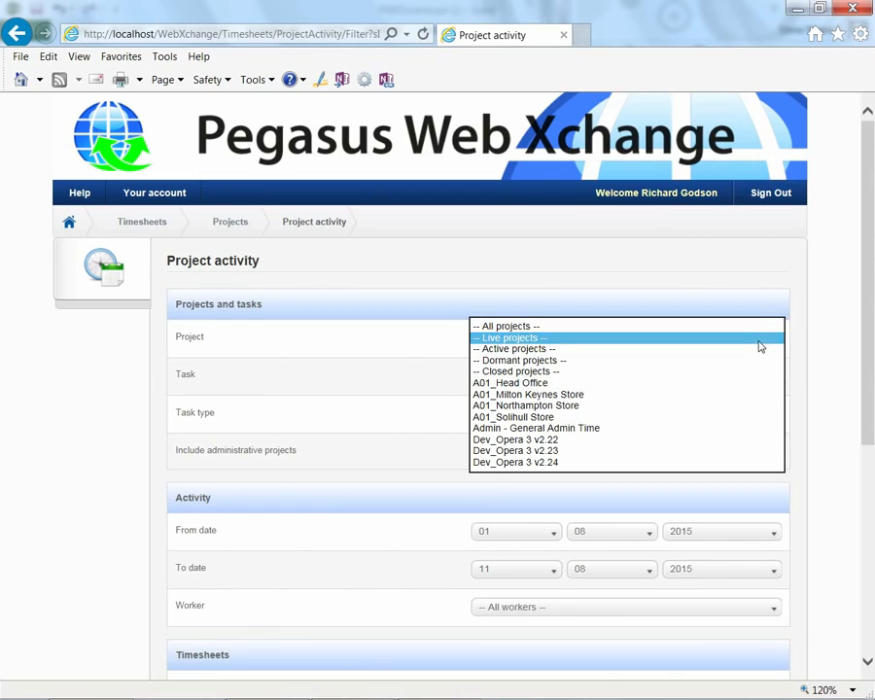
{"action": "left_click", "coordinate": [758, 340]}
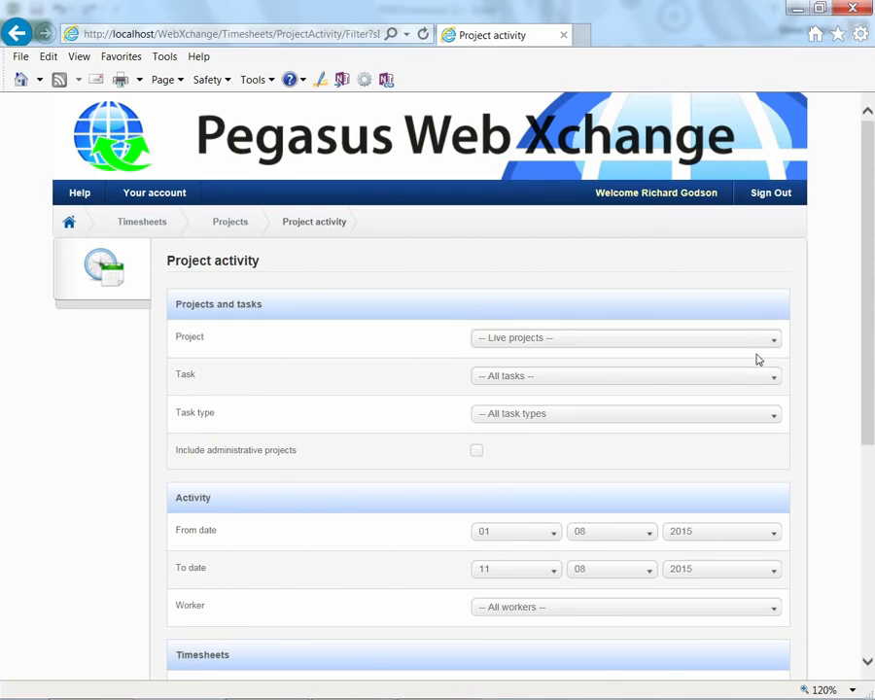
{"action": "left_click", "coordinate": [775, 416]}
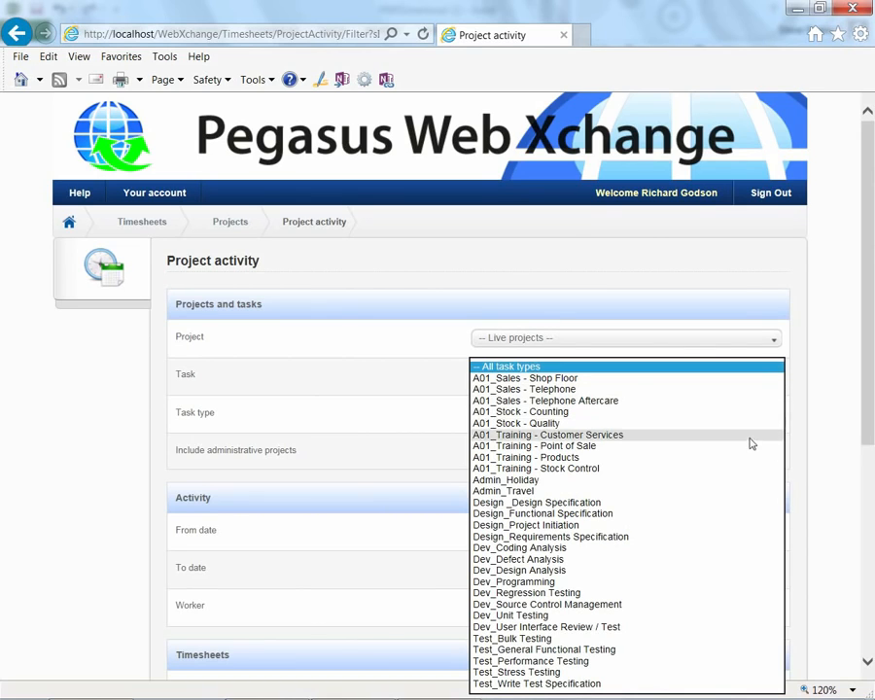
{"action": "left_click", "coordinate": [763, 369]}
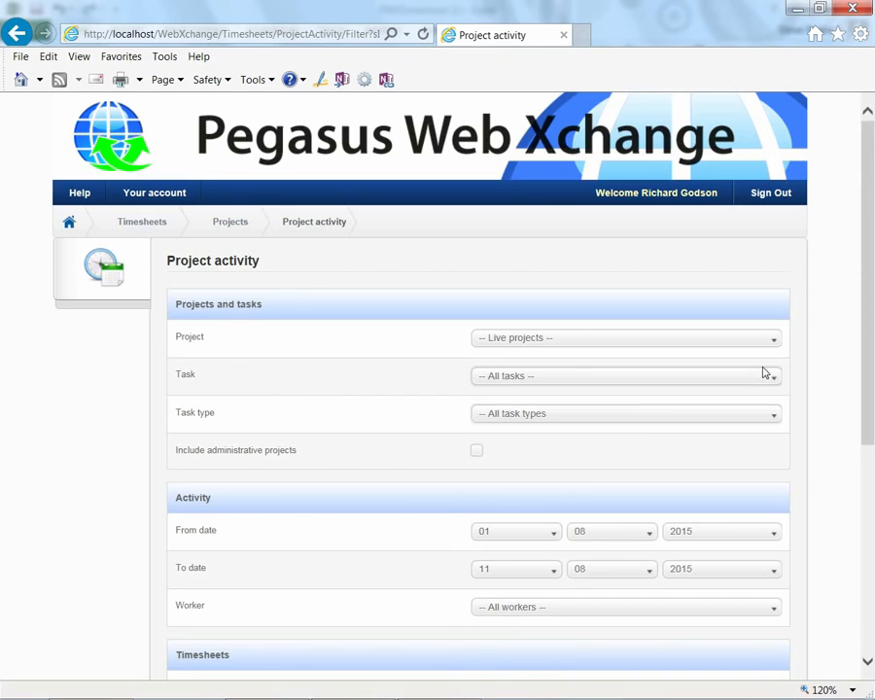
{"action": "left_click", "coordinate": [773, 538]}
{"action": "left_click", "coordinate": [771, 549]}
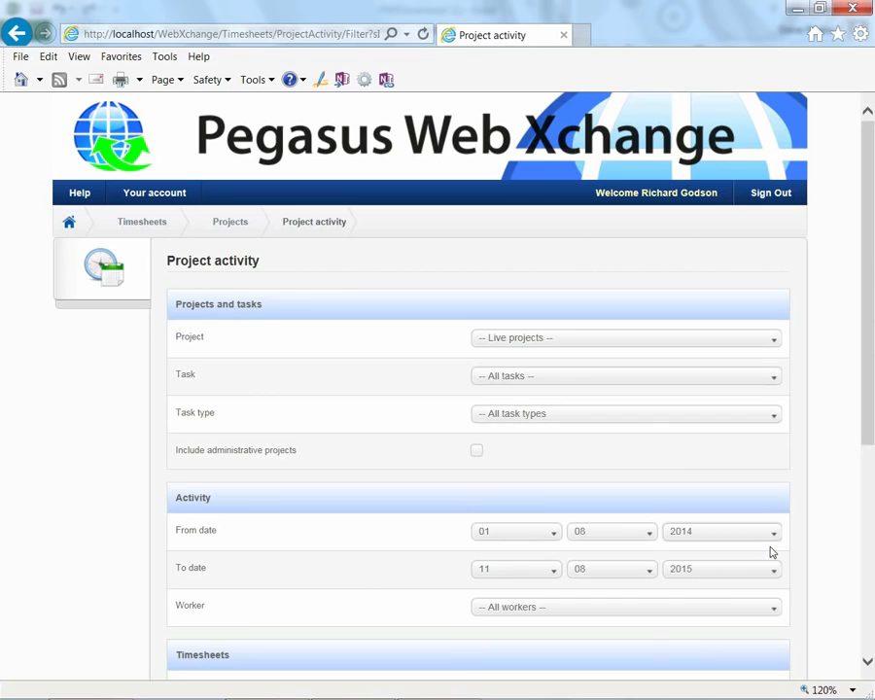
{"action": "scroll", "coordinate": [770, 553], "scroll_direction": "down", "scroll_amount": 1}
{"action": "left_click", "coordinate": [774, 433]}
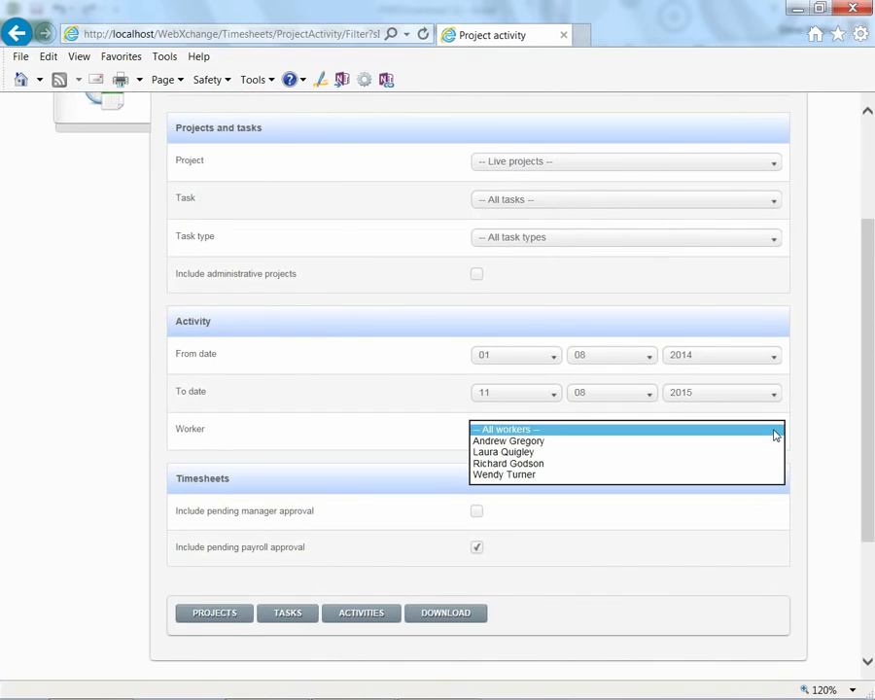
{"action": "left_click", "coordinate": [668, 431]}
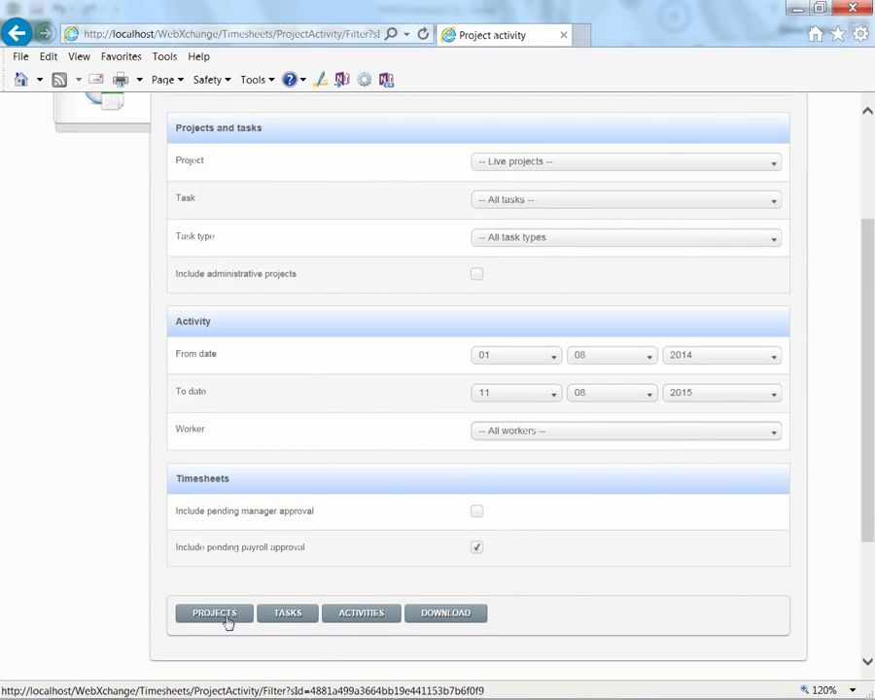
From the project summary, drill into A01_Head Office and its Training - Point of Sale activities, filtered by the listed worker and date 25/05/2015.
{"action": "left_click", "coordinate": [226, 618]}
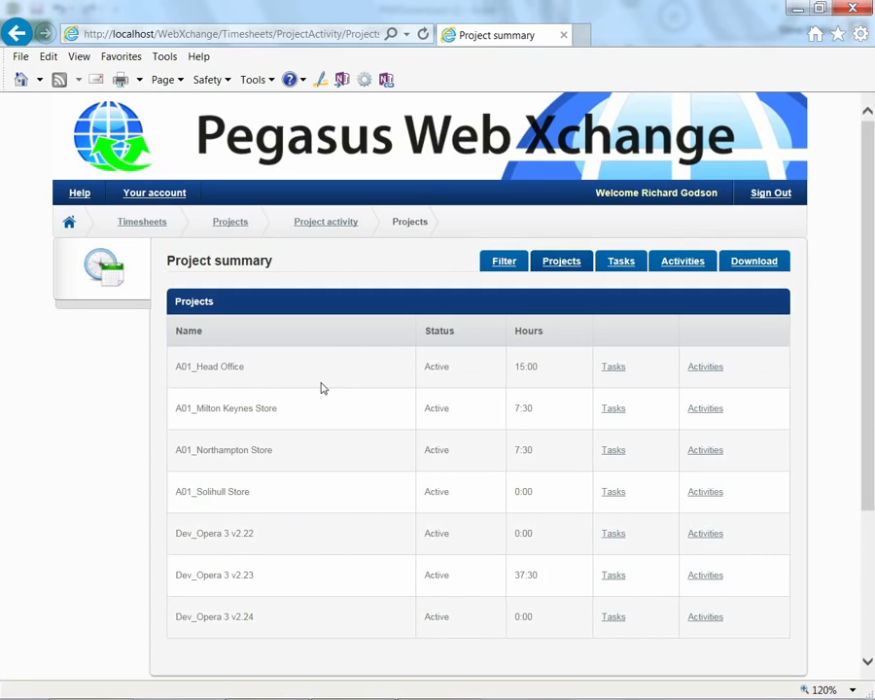
{"action": "left_click", "coordinate": [612, 370]}
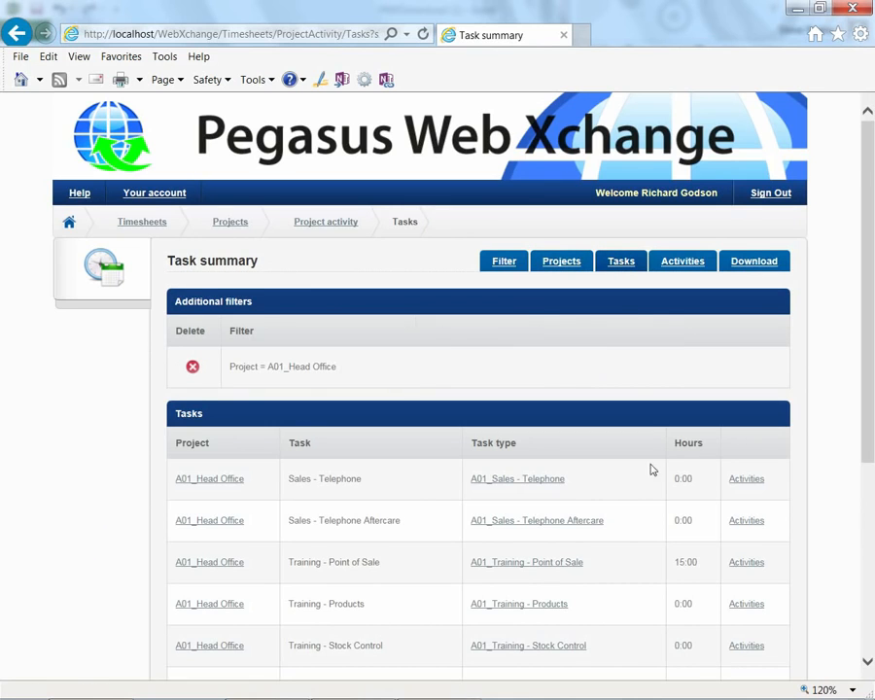
{"action": "scroll", "coordinate": [651, 469], "scroll_direction": "down", "scroll_amount": 3}
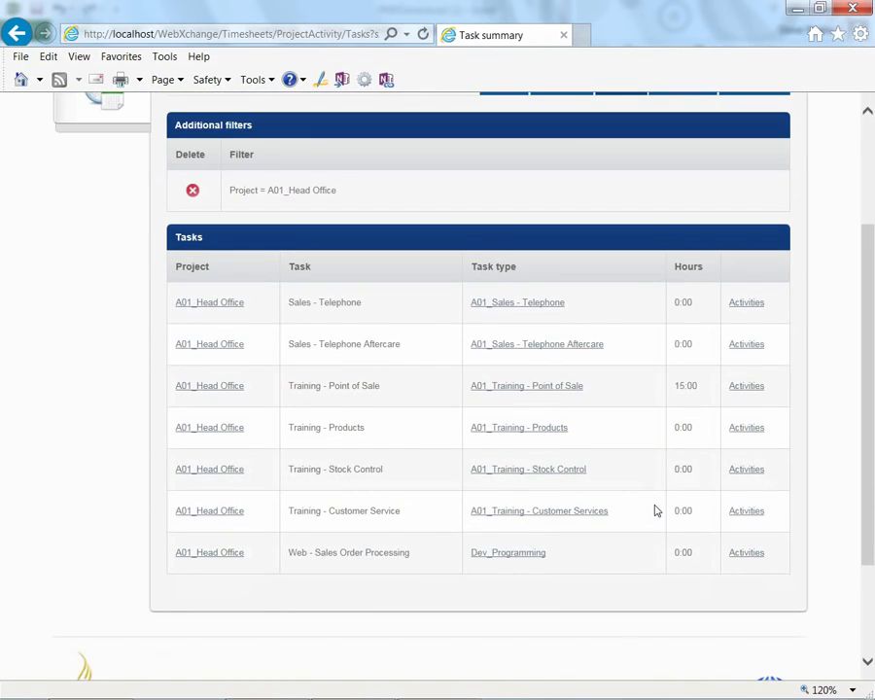
{"action": "left_click", "coordinate": [738, 389]}
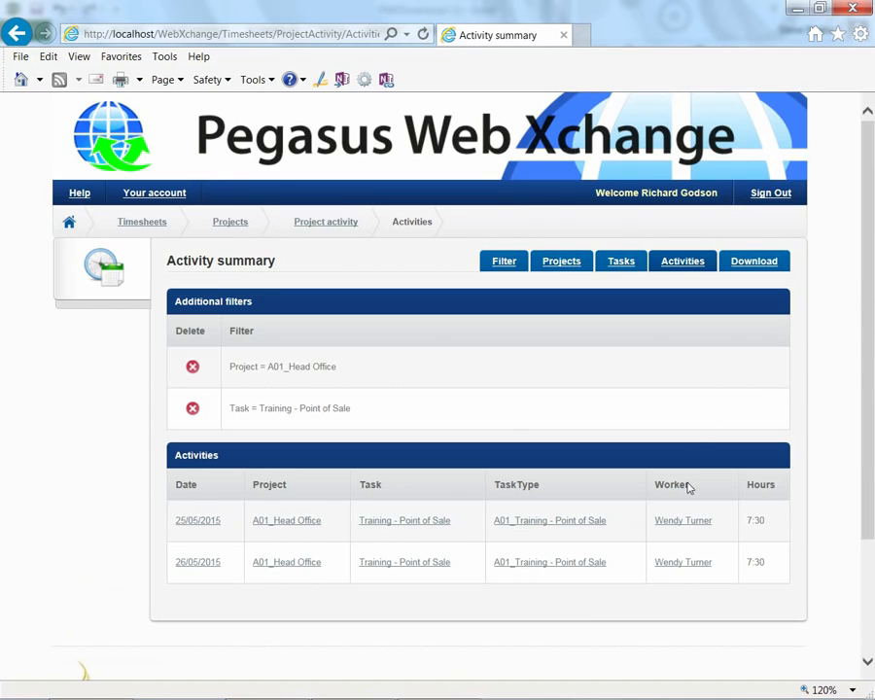
{"action": "left_click", "coordinate": [685, 524]}
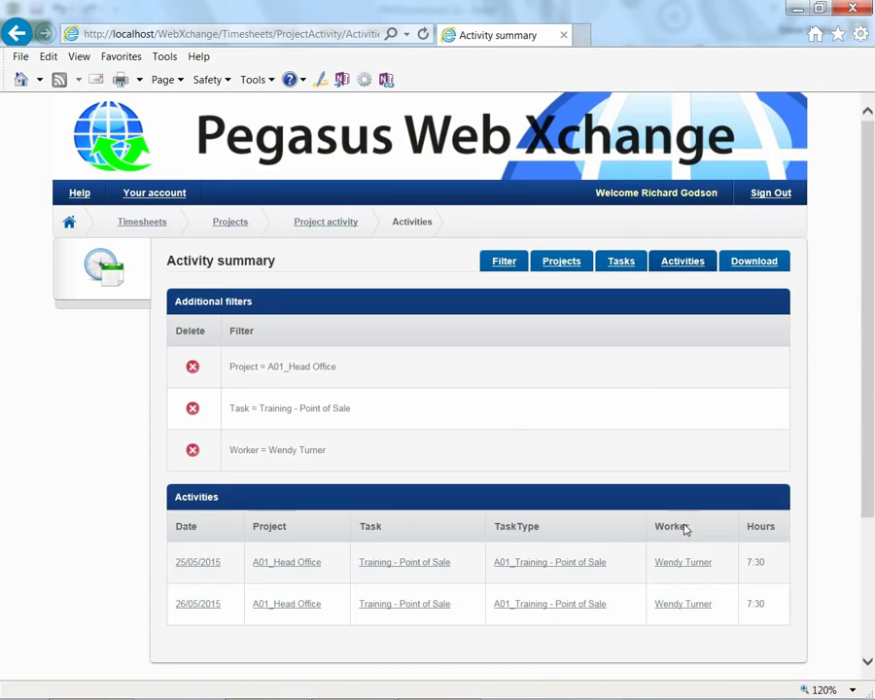
{"action": "left_click", "coordinate": [199, 564]}
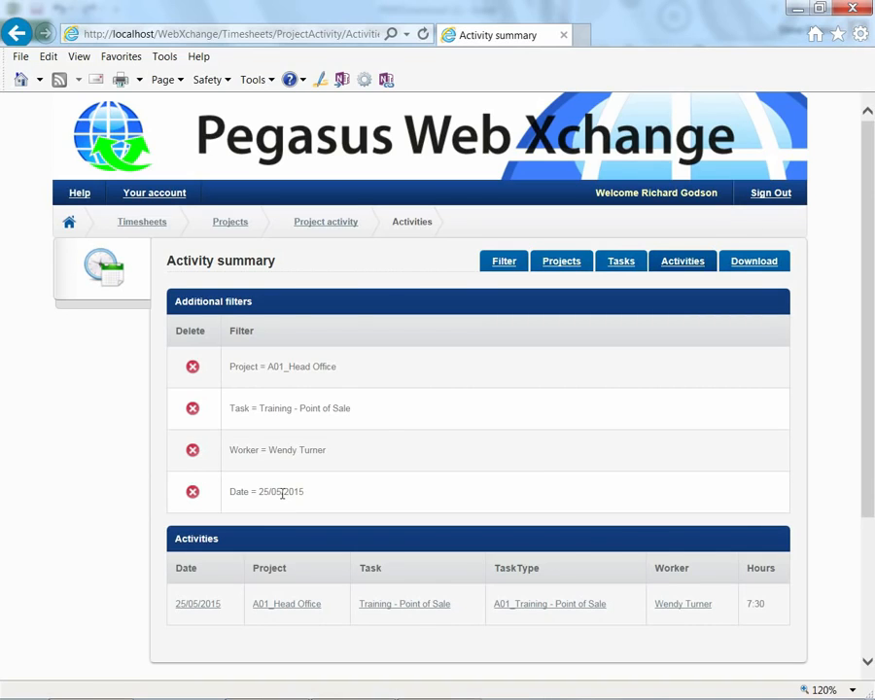
Remove the date, task and project filters from the activity summary so that only the worker filter applies.
{"action": "left_click", "coordinate": [193, 491]}
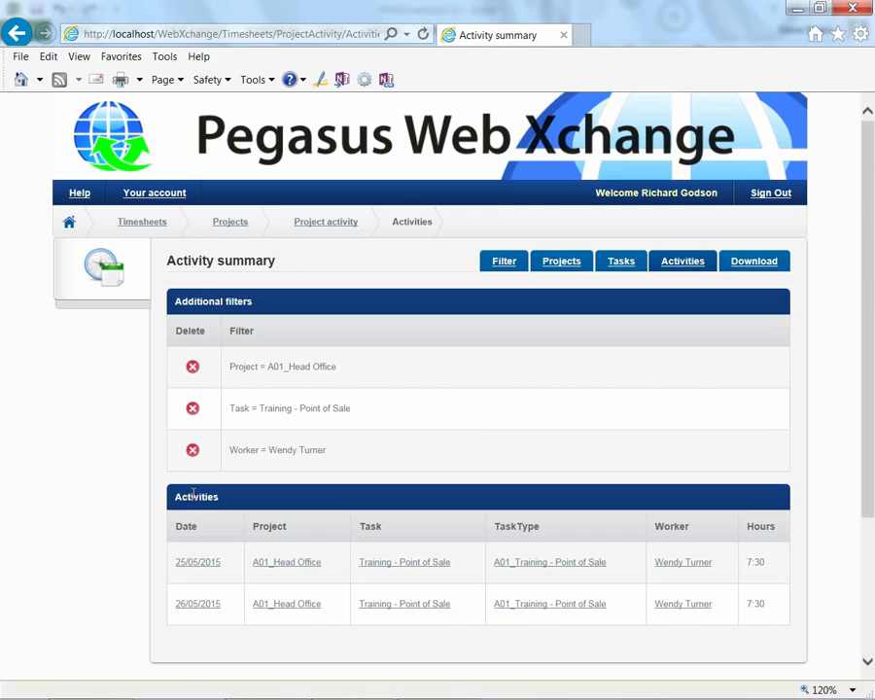
{"action": "left_click", "coordinate": [193, 409]}
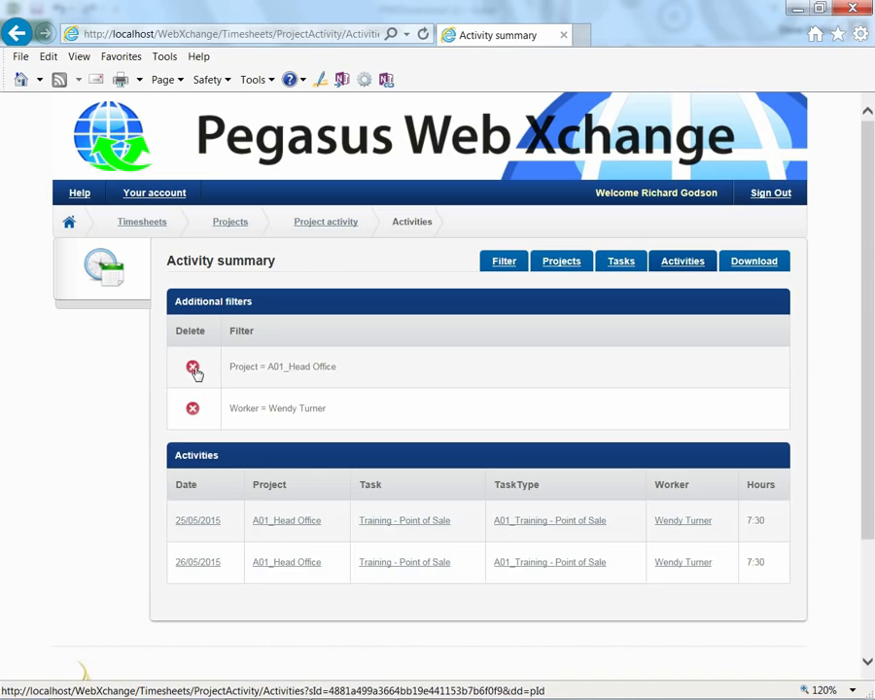
{"action": "left_click", "coordinate": [193, 367]}
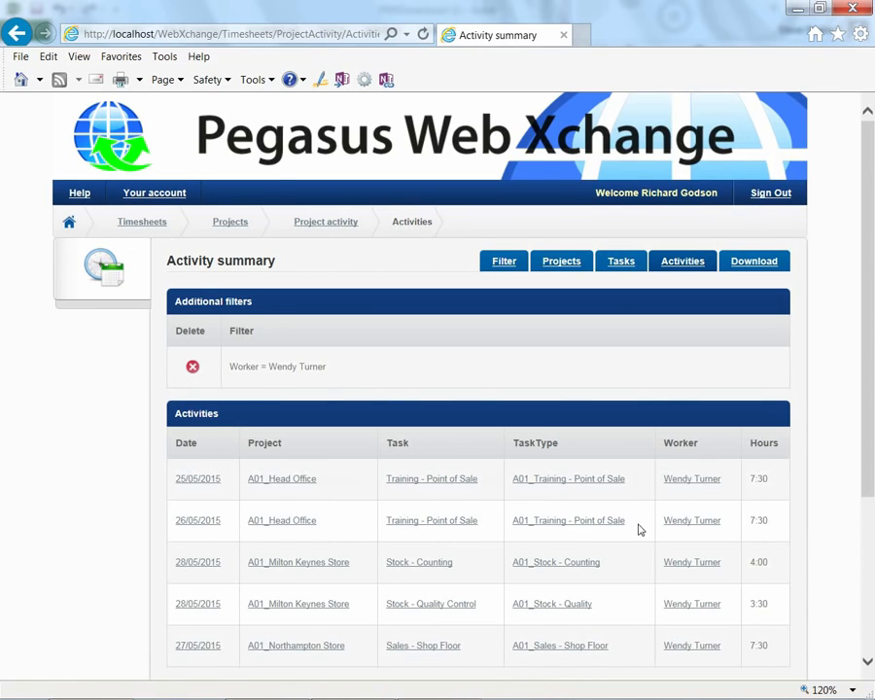
{"action": "scroll", "coordinate": [639, 529], "scroll_direction": "down", "scroll_amount": 2}
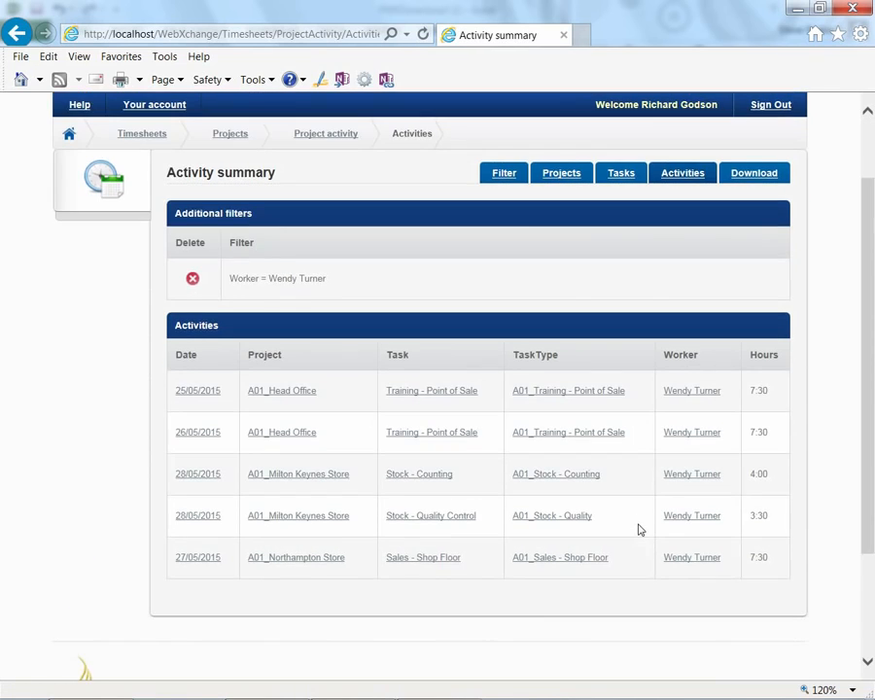
Download the Activities results as PWXDownload.csv and open the file in Excel.
{"action": "left_click", "coordinate": [754, 175]}
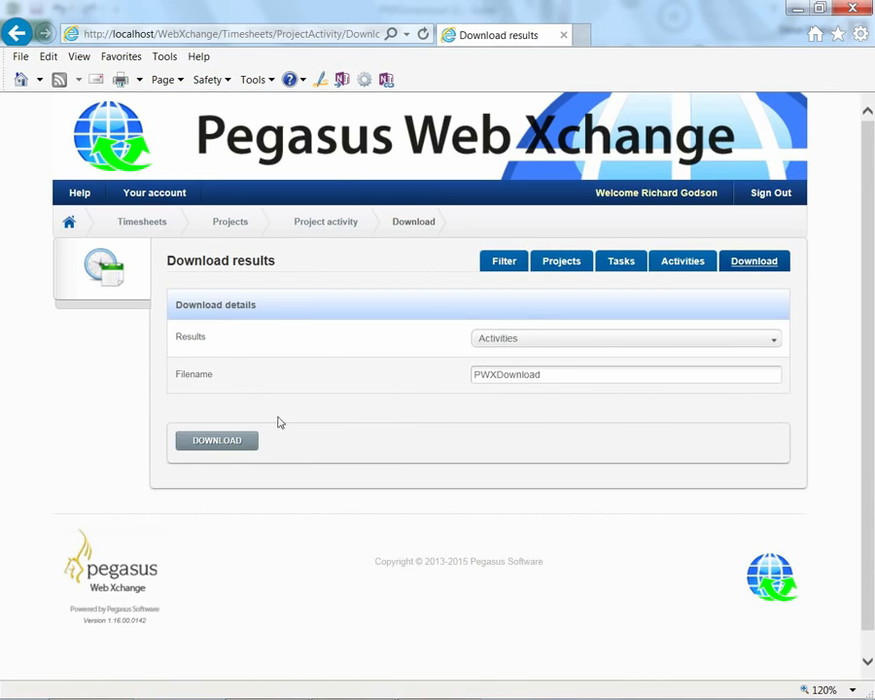
{"action": "left_click", "coordinate": [233, 442]}
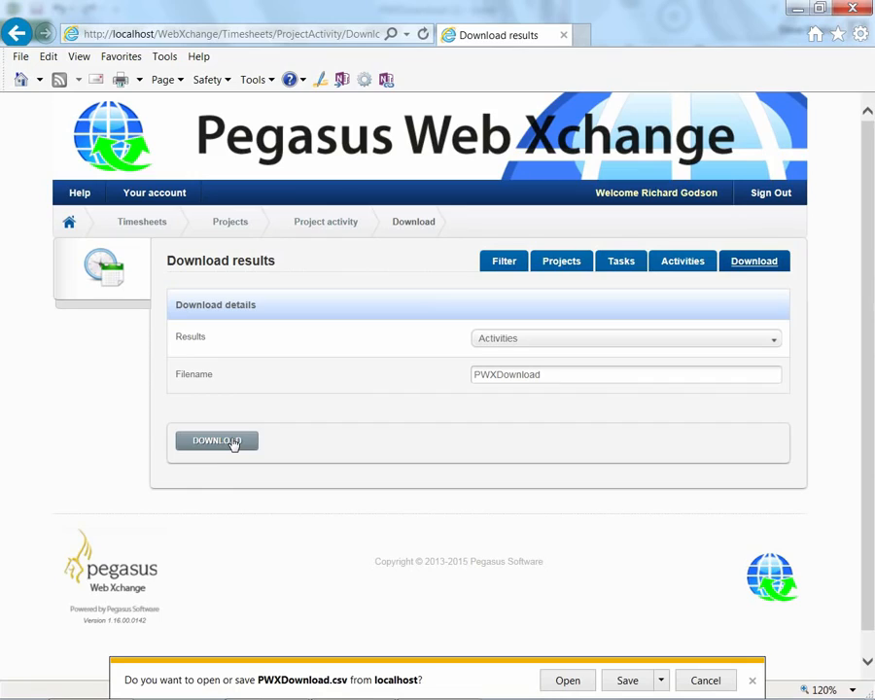
{"action": "left_click", "coordinate": [560, 680]}
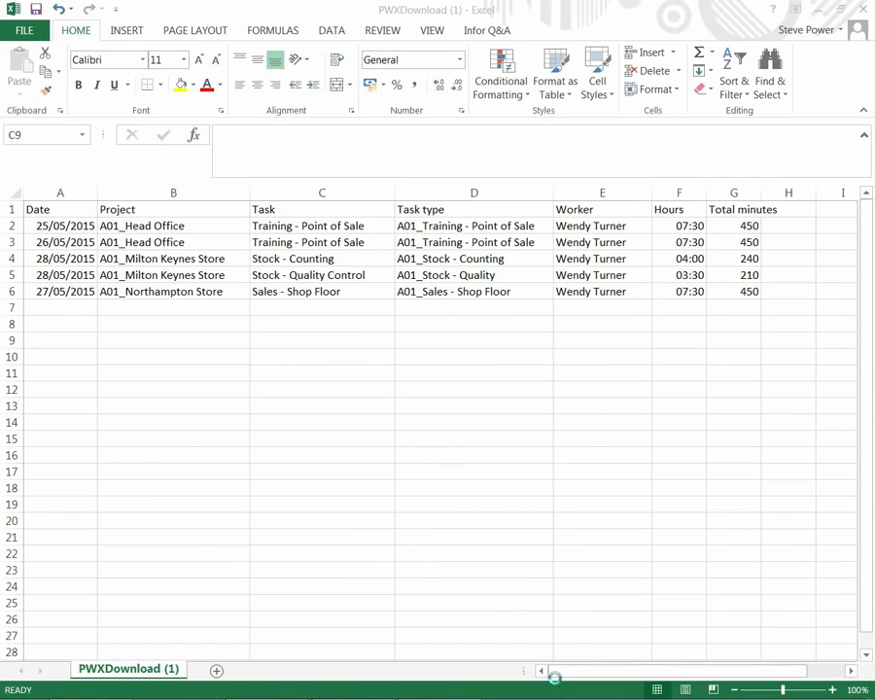